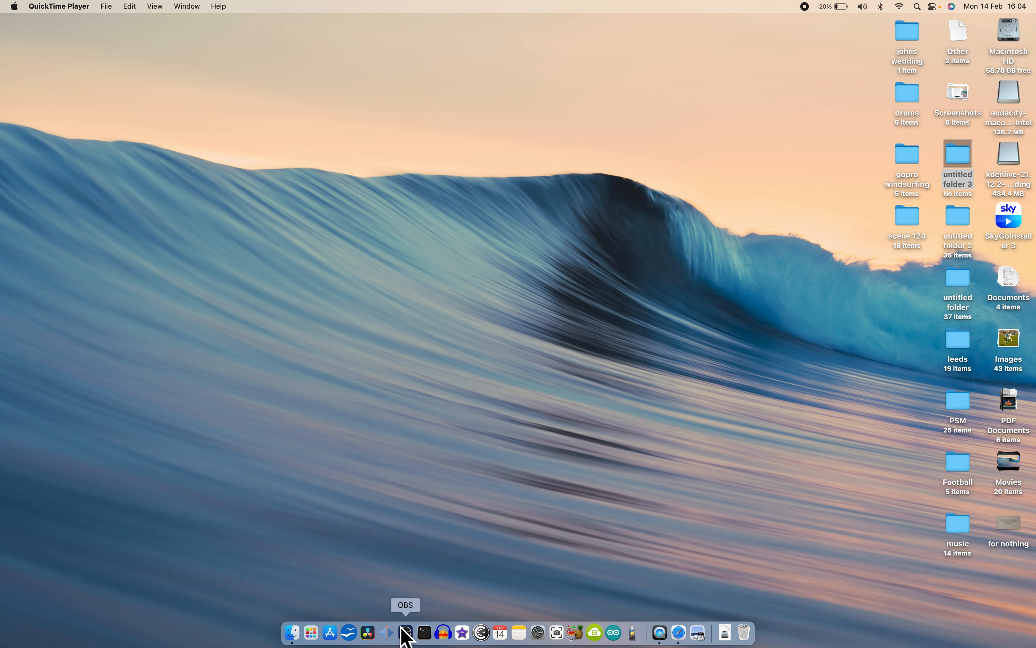
# Search the web for kdenlive in Safari, view the official site's download page and close the browser window
pyautogui.click(679, 633)
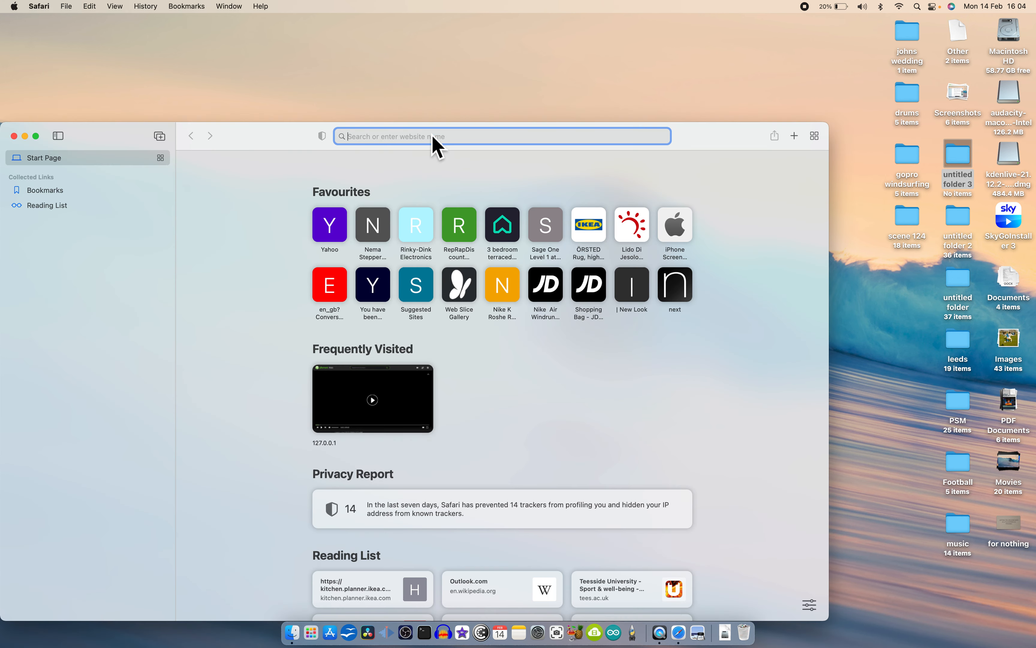
pyautogui.write('k')
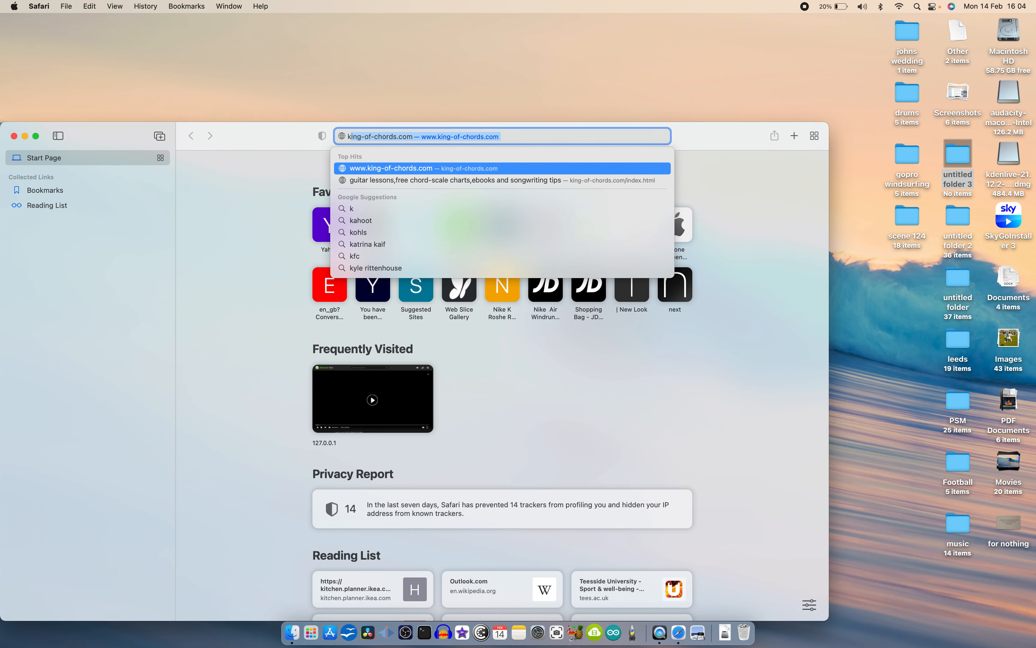
pyautogui.write('denlive')
pyautogui.press('Return')
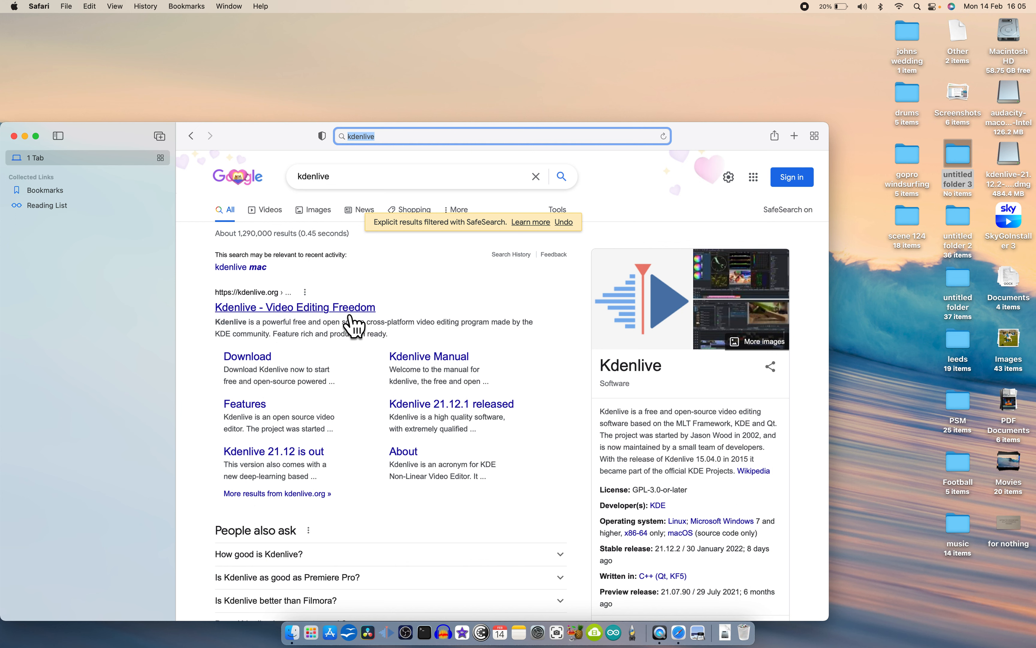
pyautogui.click(334, 308)
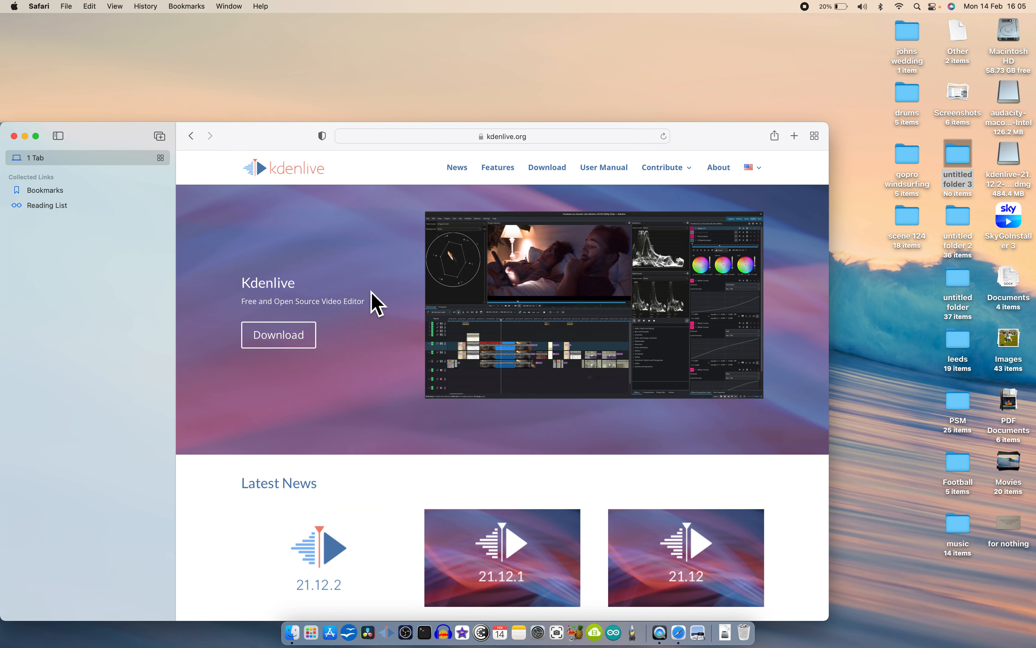
pyautogui.click(299, 348)
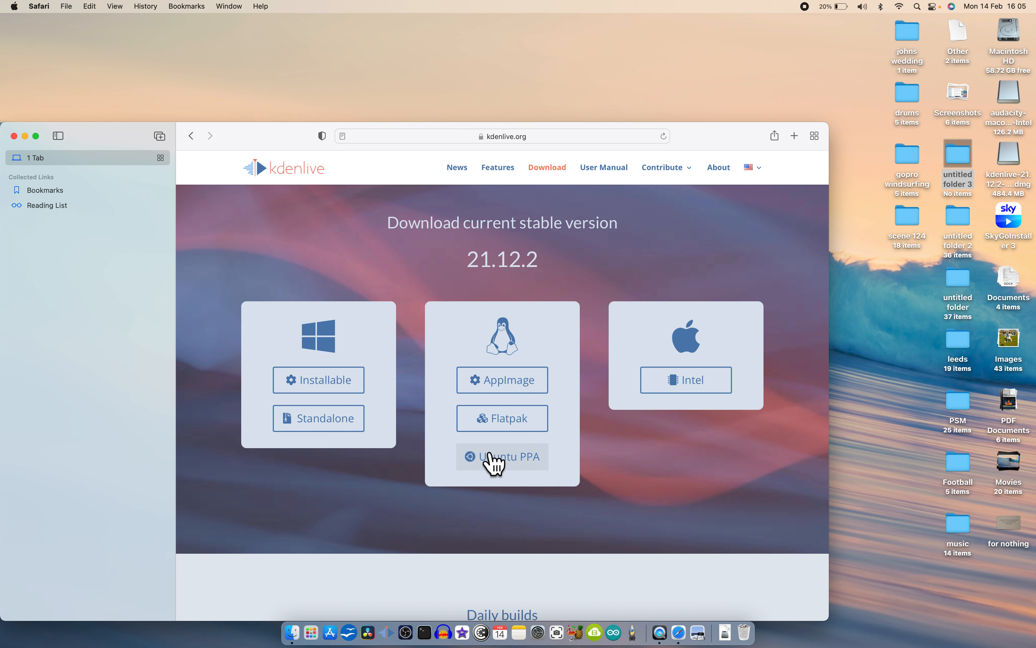
pyautogui.click(14, 136)
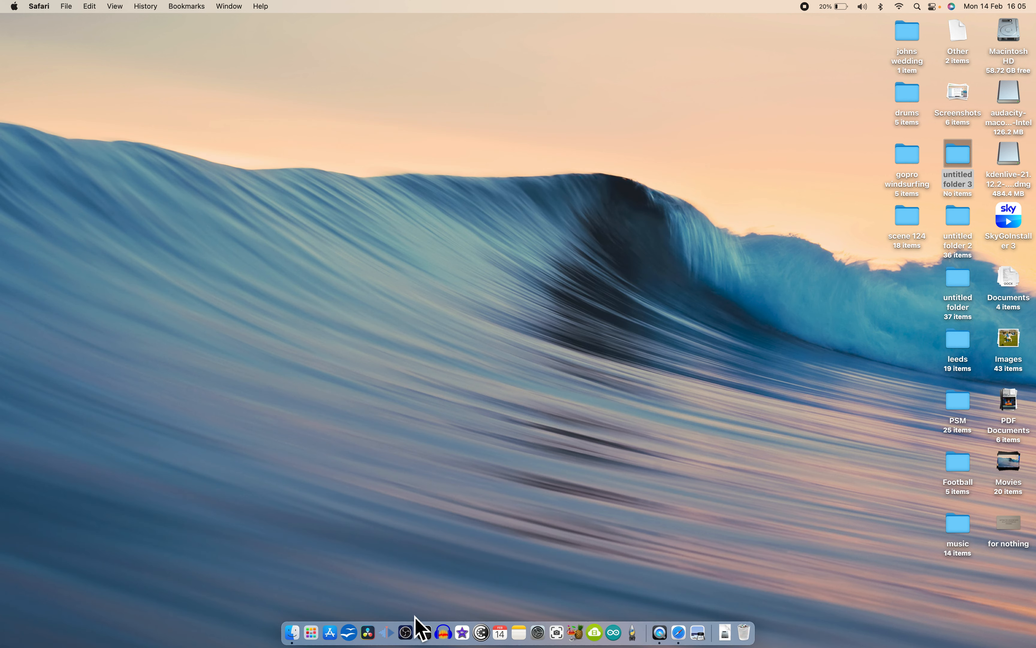
# Switch to Kdenlive and open the file dialog for adding a clip or folder to the project bin
pyautogui.click(387, 632)
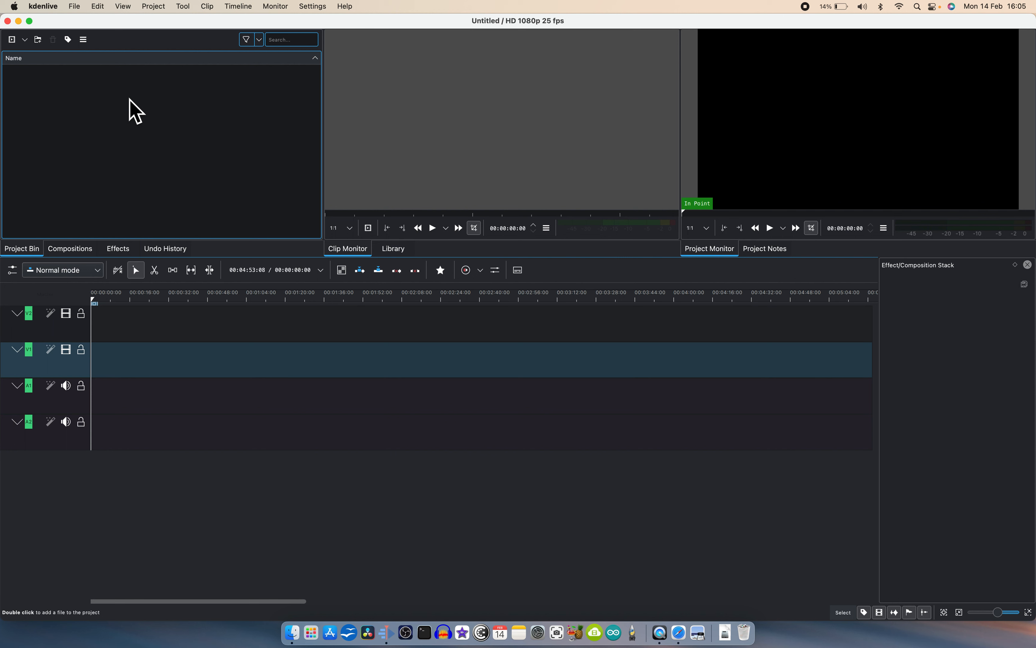
pyautogui.click(154, 10)
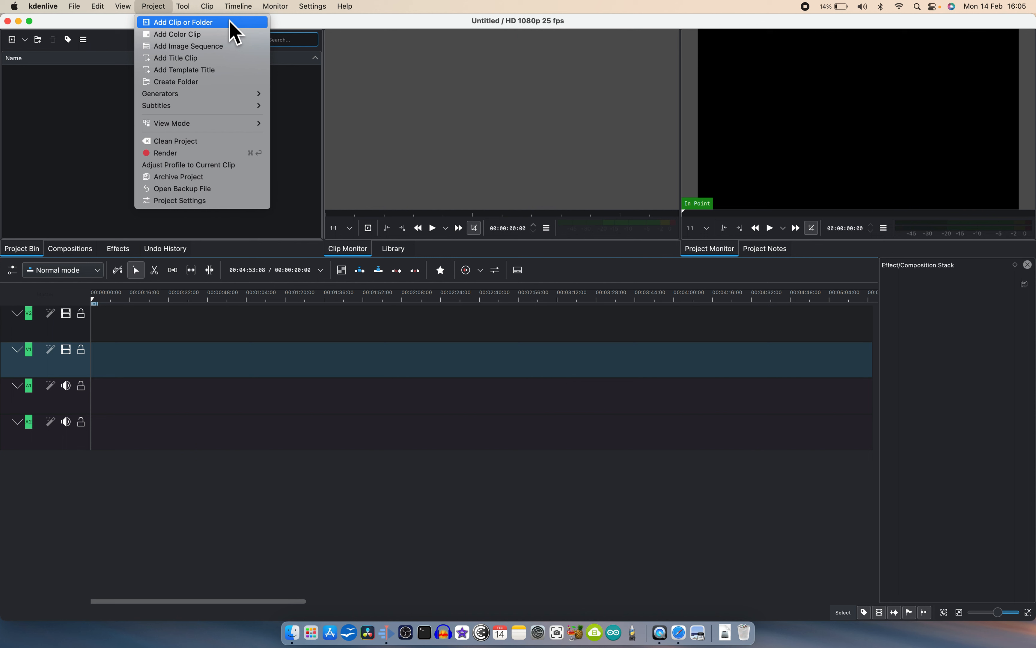
pyautogui.click(82, 124)
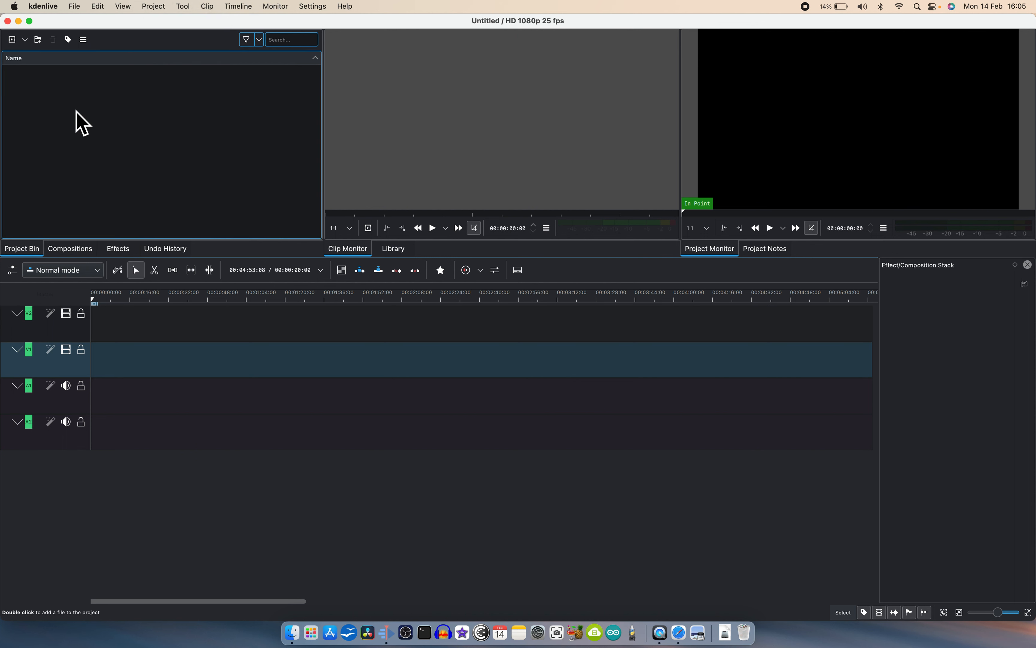
pyautogui.rightClick(77, 113)
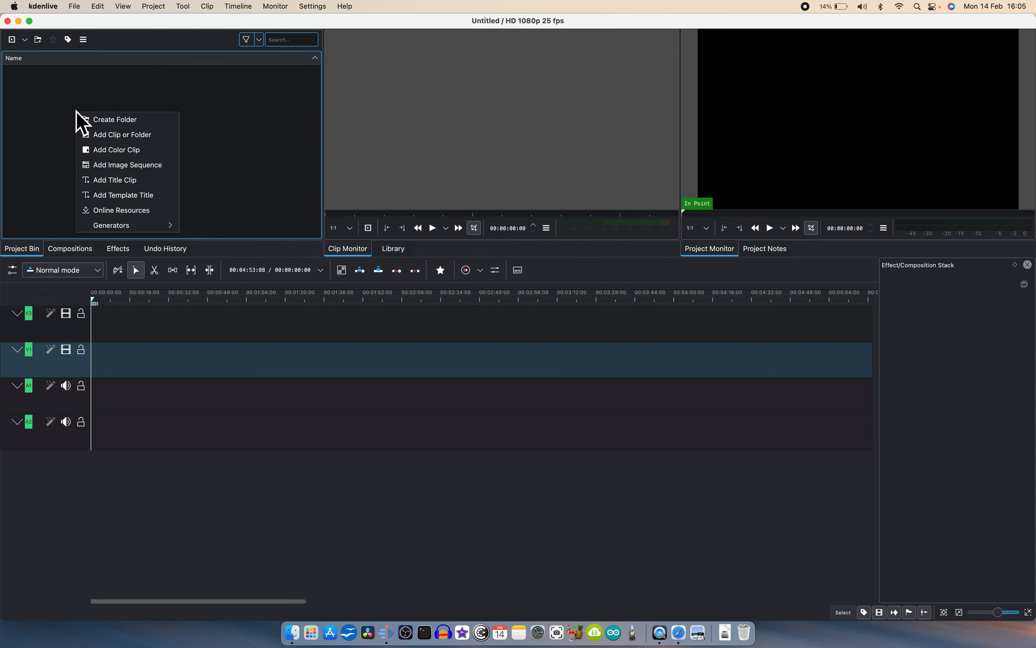
pyautogui.click(150, 135)
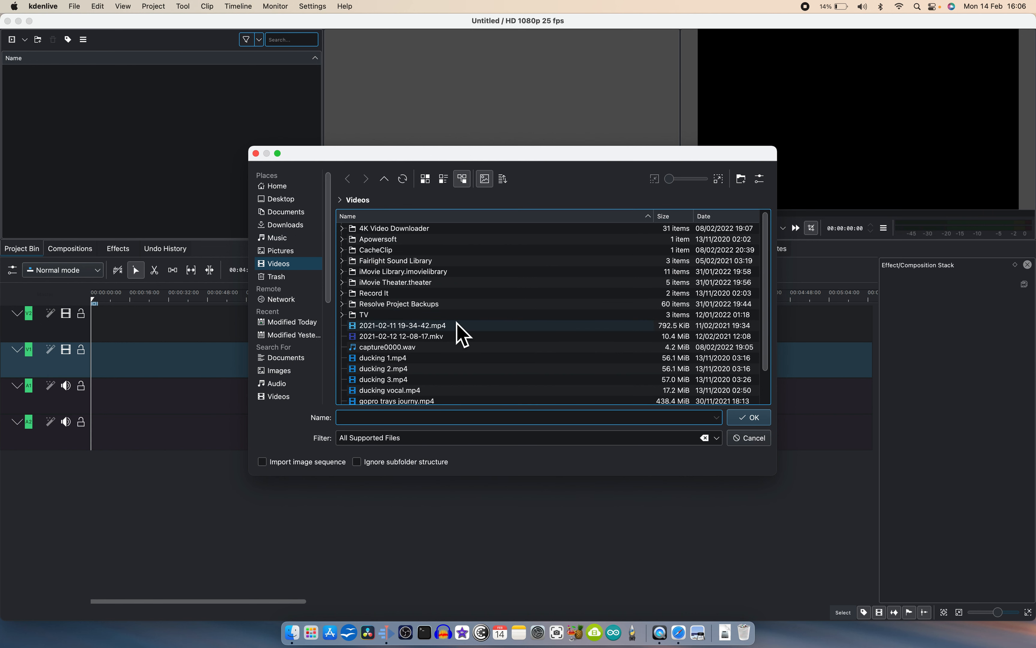
# Import the Arabesque, Big Explosion Effect, Biggus Dickus, Electro Swing Dance and Free Explosion Sound FX clips from the 4K Video Downloader folder
pyautogui.scroll(-3, 456, 323)
pyautogui.scroll(3, 457, 323)
pyautogui.click(342, 230)
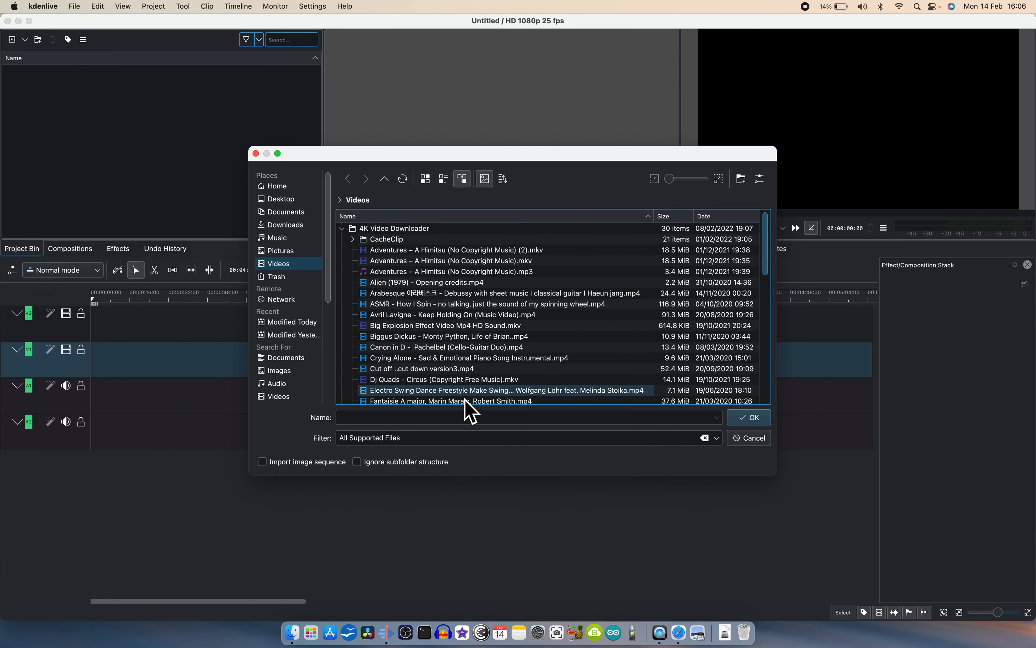
pyautogui.scroll(-10, 475, 353)
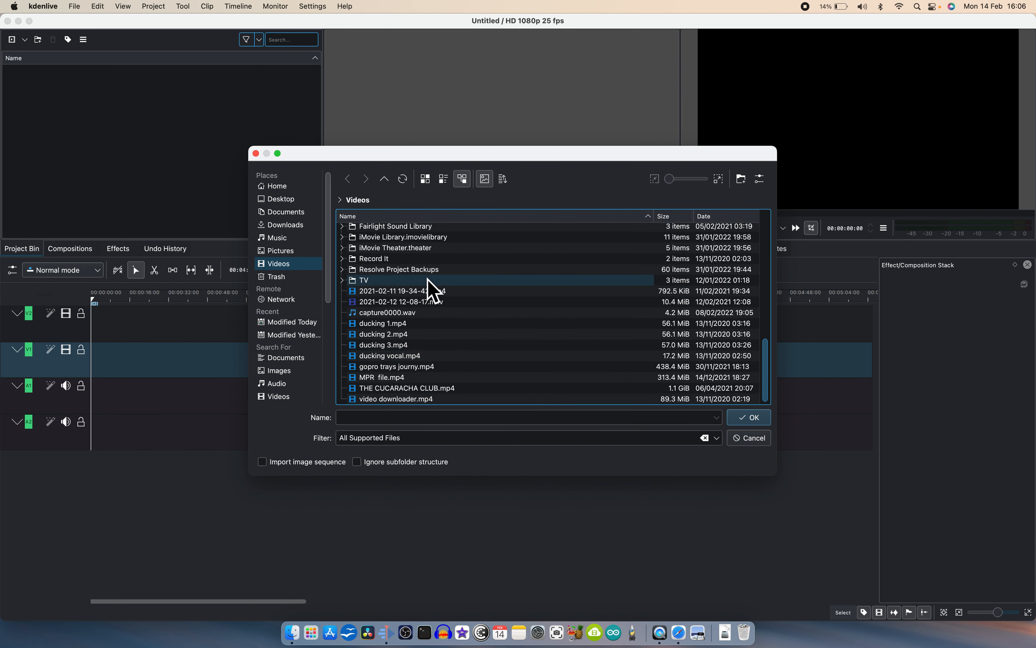
pyautogui.scroll(10, 427, 279)
pyautogui.scroll(-1, 428, 279)
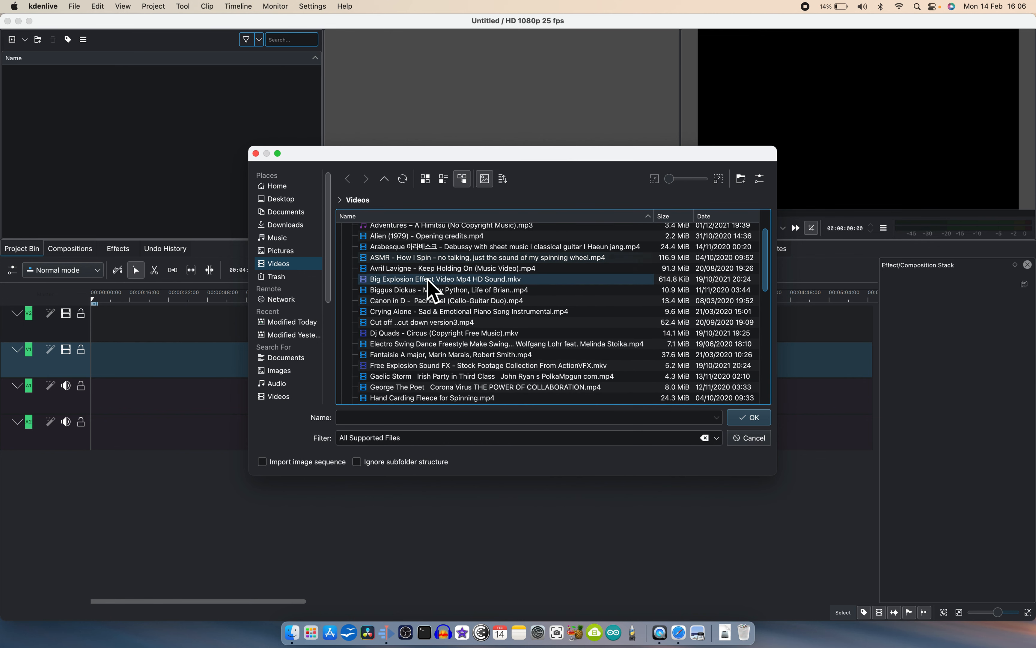
pyautogui.click(466, 279)
pyautogui.keyDown('super'); pyautogui.click(467, 247); pyautogui.keyUp('super')
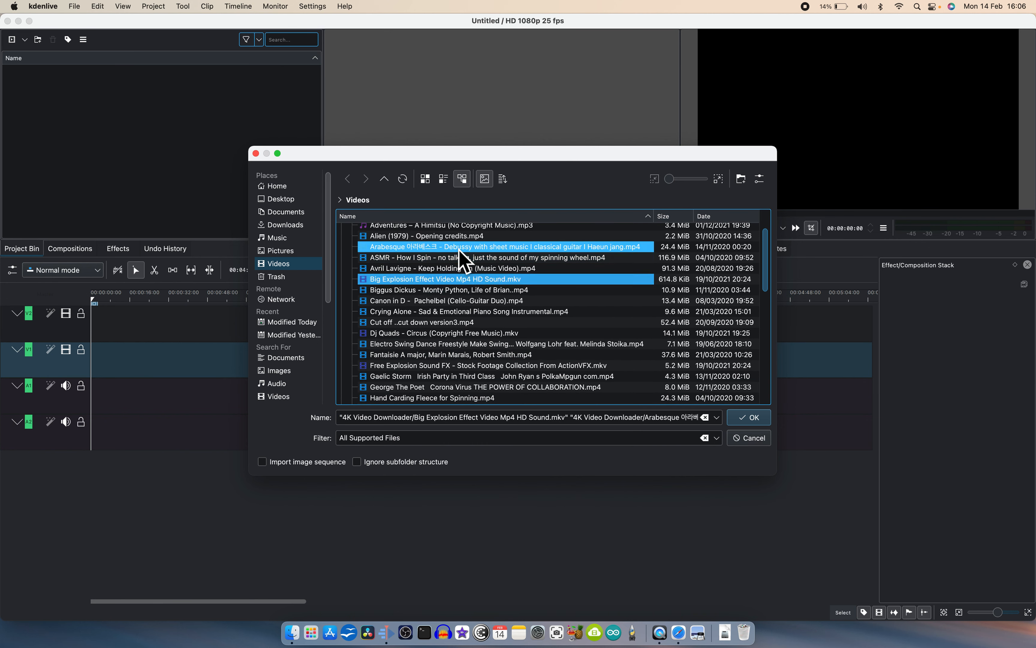
pyautogui.keyDown('super'); pyautogui.click(462, 290); pyautogui.keyUp('super')
pyautogui.keyDown('super'); pyautogui.click(441, 365); pyautogui.keyUp('super')
pyautogui.keyDown('super'); pyautogui.click(441, 344); pyautogui.keyUp('super')
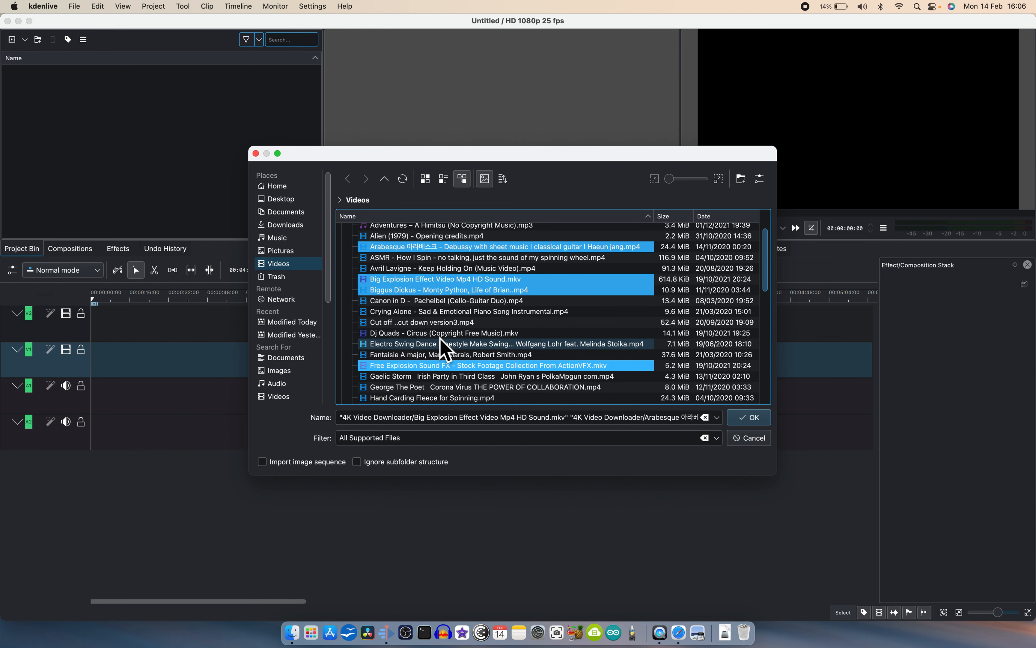
pyautogui.click(755, 417)
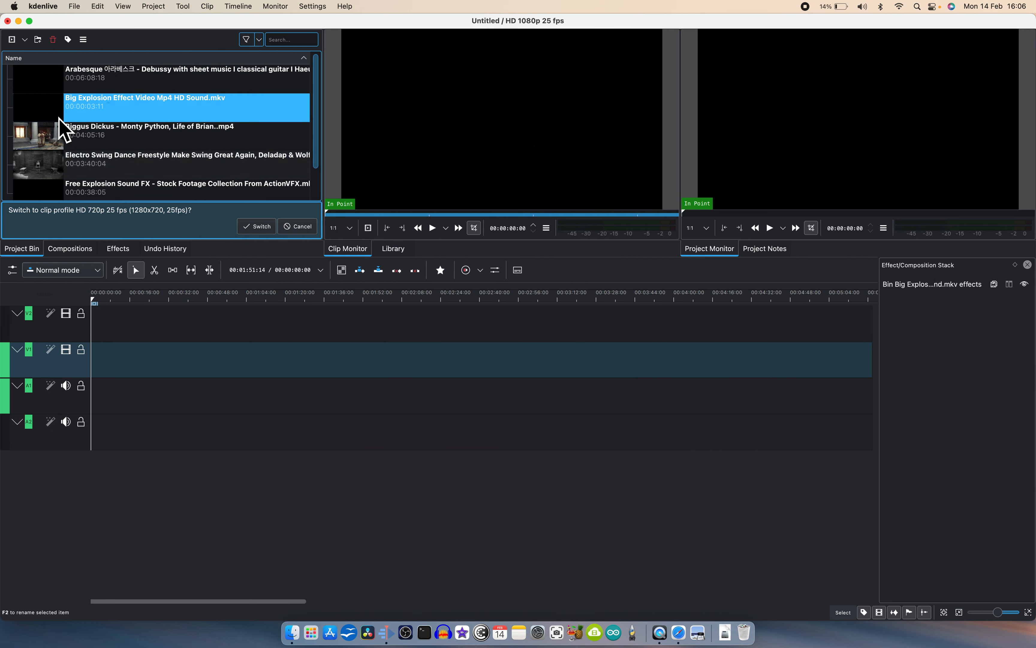
# Examine the available compositions, the effect categories and the undo history, and return to the project bin
pyautogui.click(79, 252)
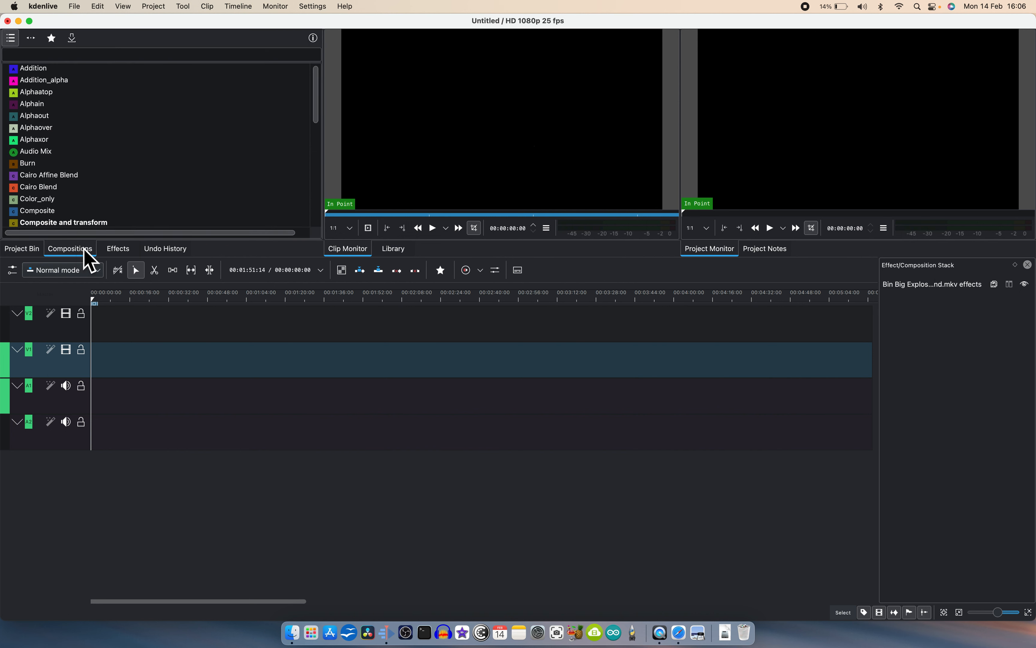
pyautogui.click(121, 253)
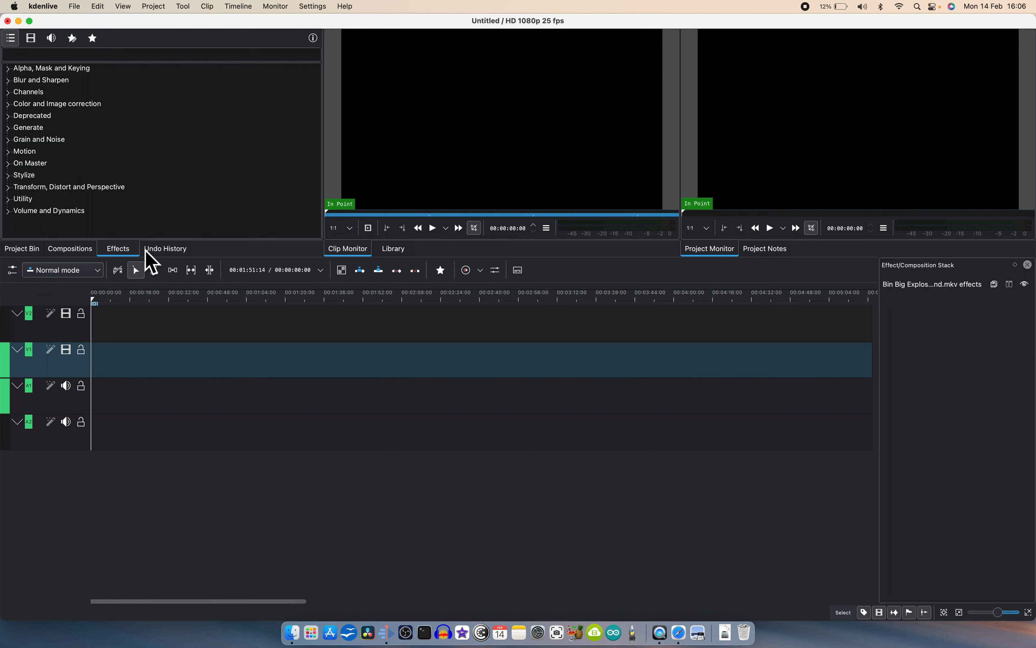
pyautogui.click(175, 252)
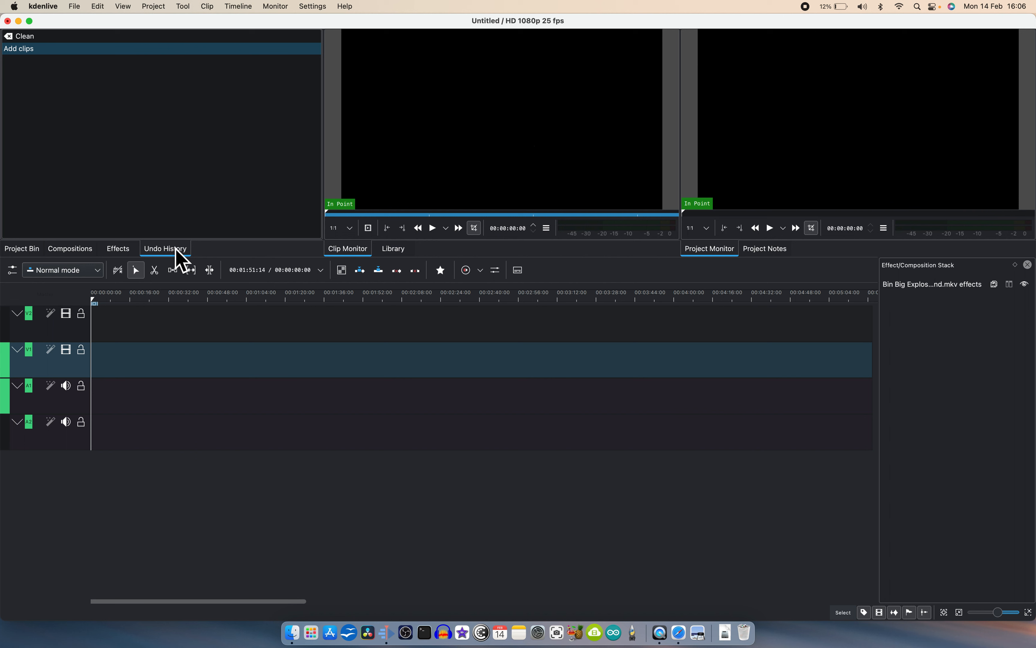
pyautogui.click(162, 157)
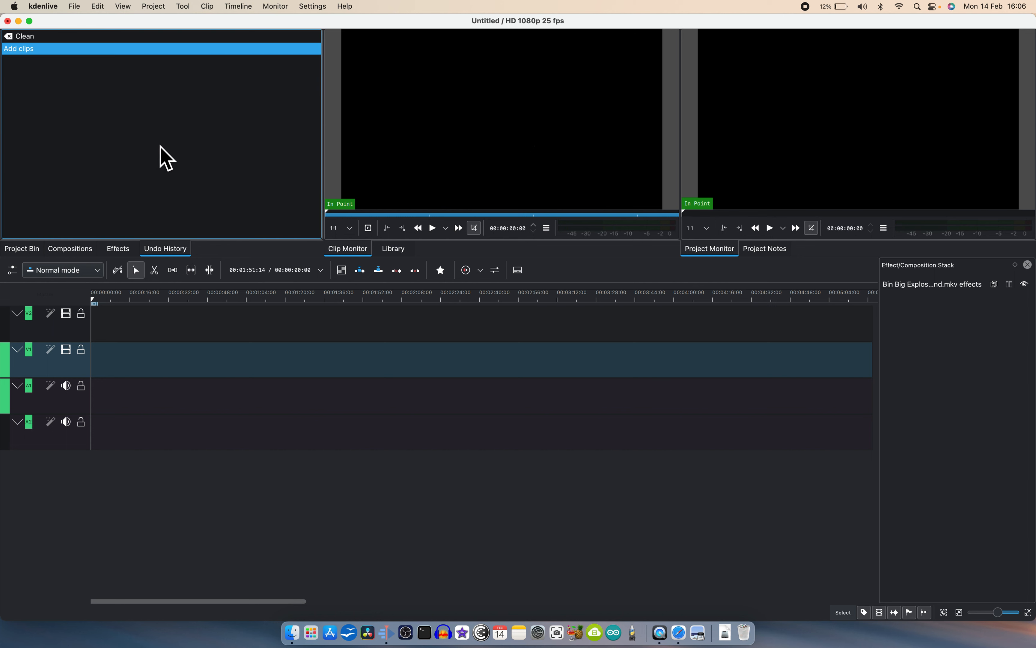
pyautogui.click(24, 248)
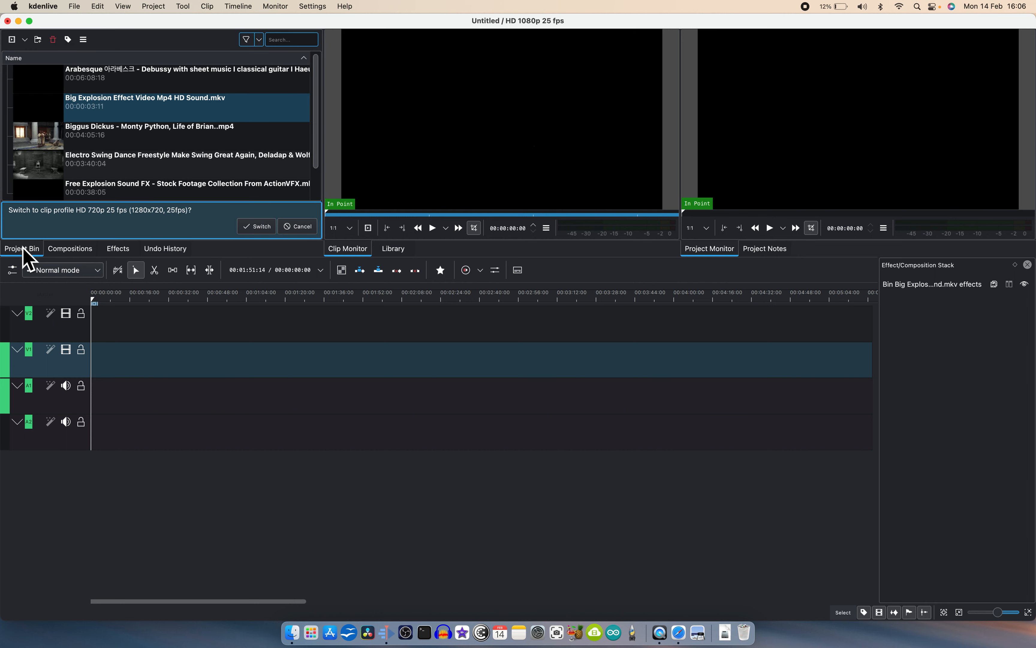
# Load the Biggus Dickus clip into the clip monitor, play through it and set its in point at 00:01:45:05
pyautogui.doubleClick(36, 142)
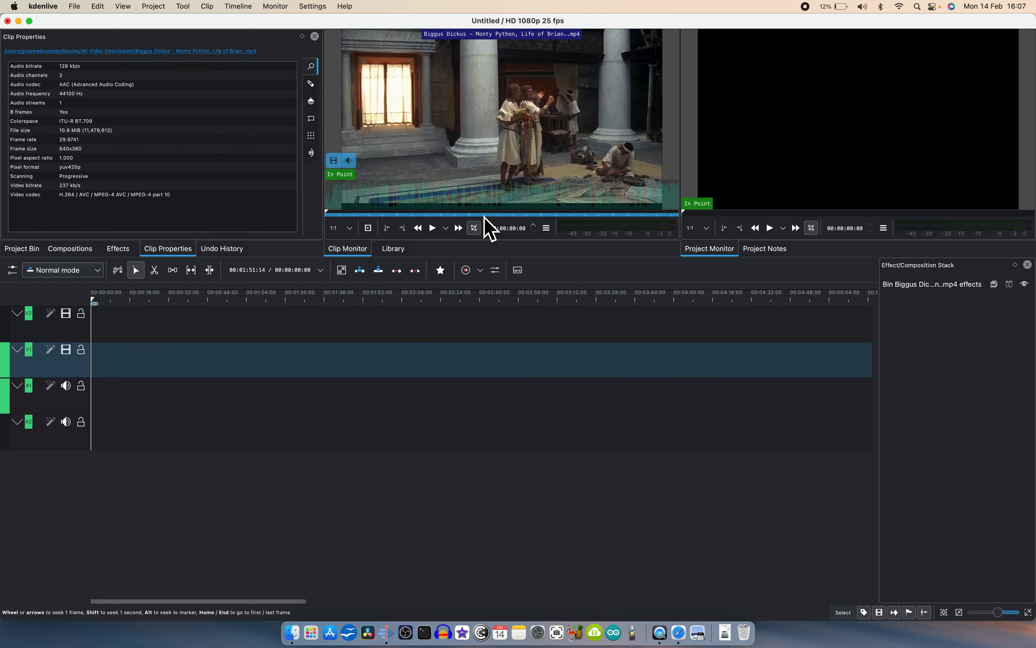
pyautogui.click(432, 231)
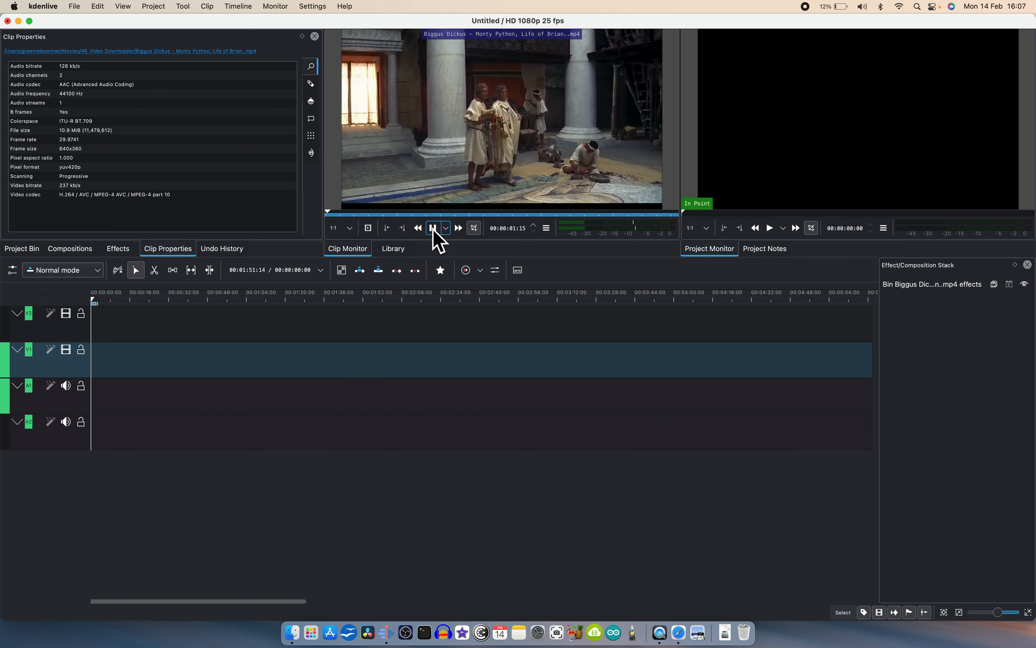
pyautogui.press('XF86AudioRaiseVolume')
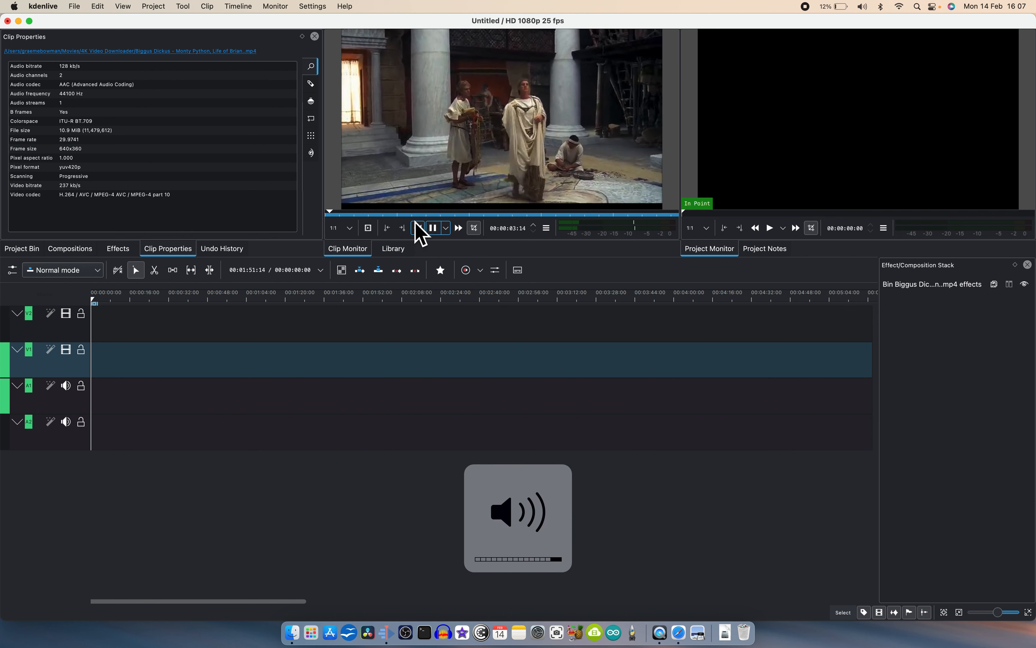
pyautogui.click(453, 213)
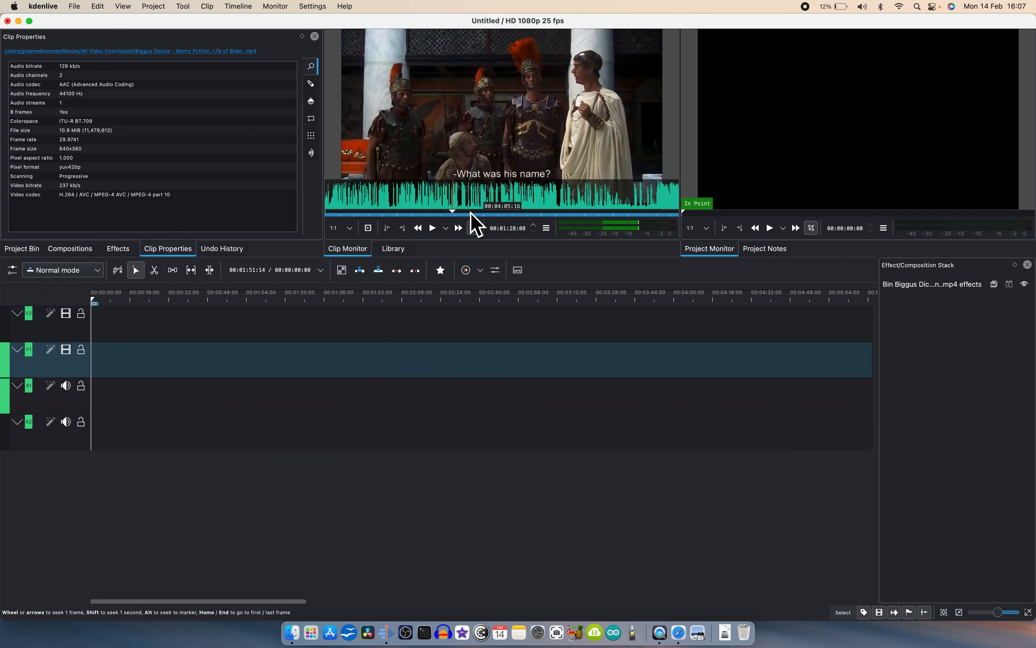
pyautogui.click(434, 229)
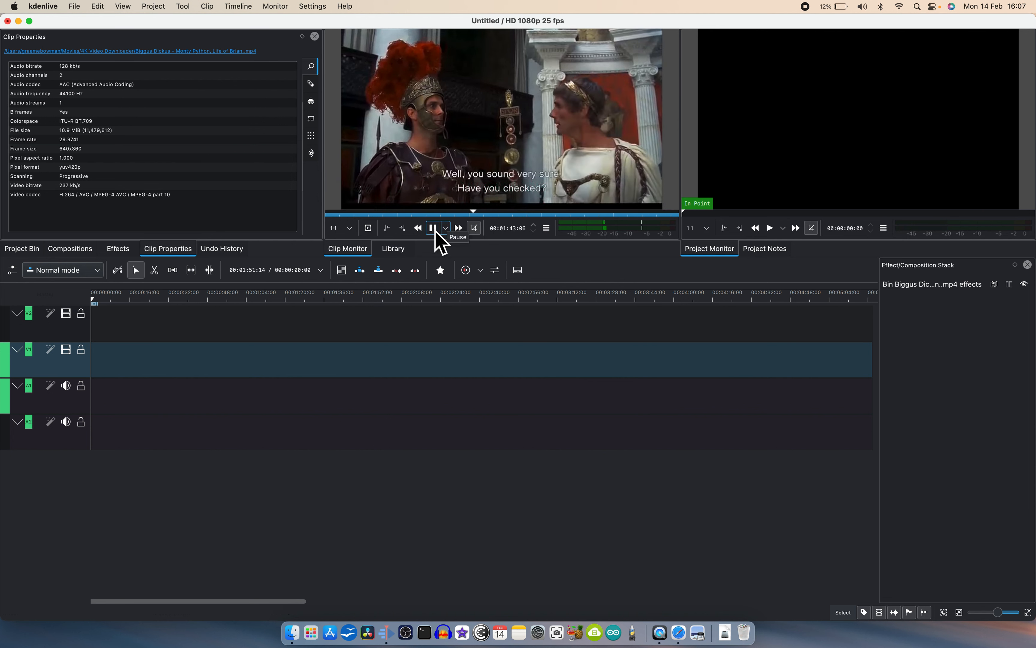
pyautogui.click(434, 228)
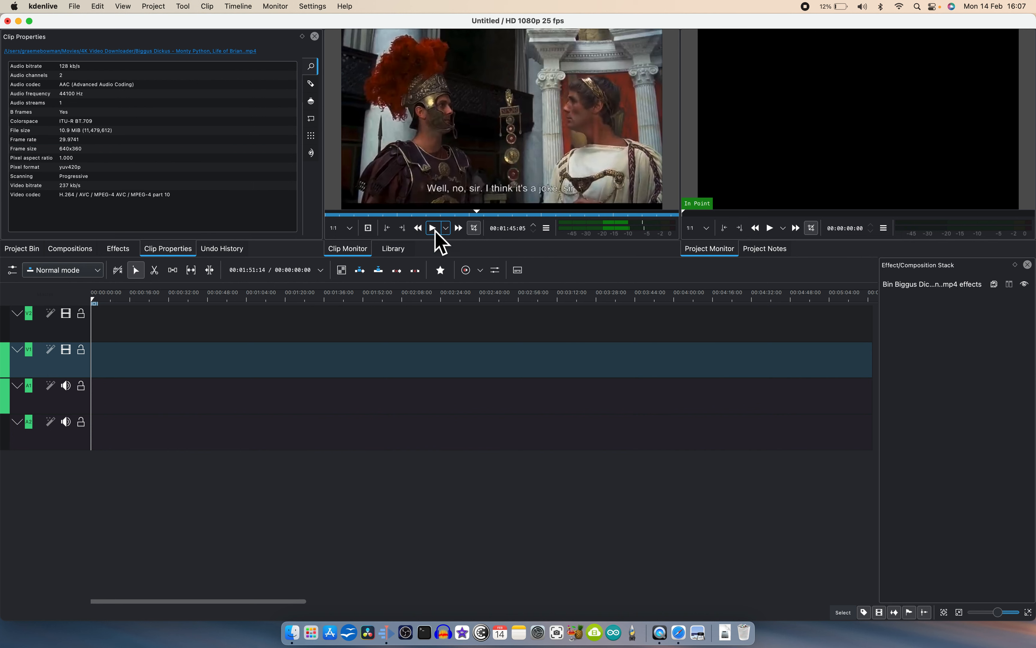
pyautogui.press('i')
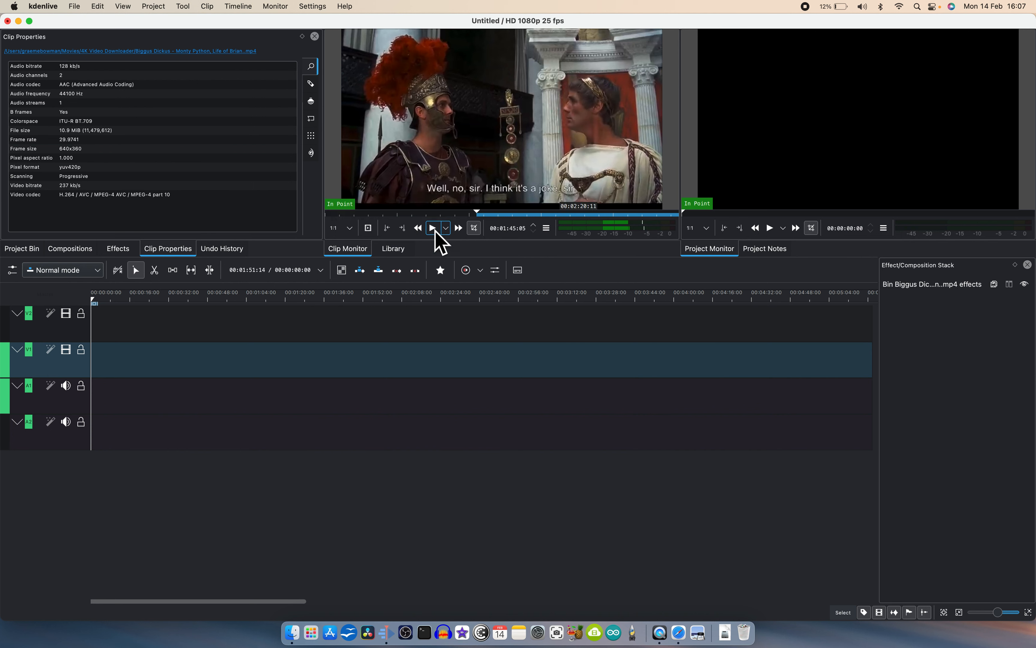
# Set the out point at about 00:01:52 and place the marked section on tracks V1 and A1, starting at about 52 seconds
pyautogui.click(433, 228)
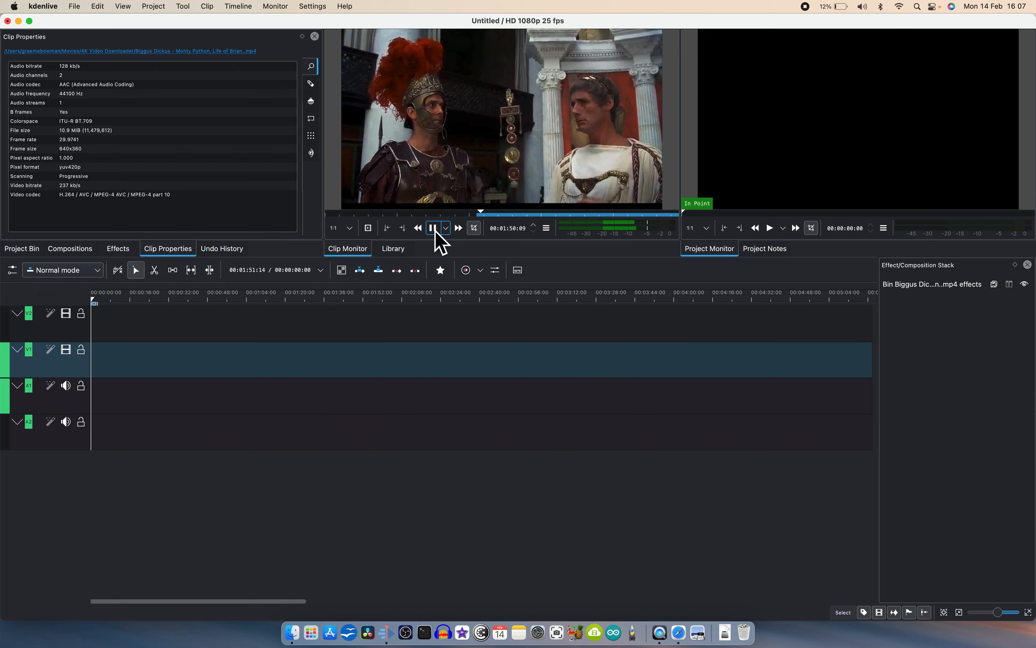
pyautogui.click(433, 229)
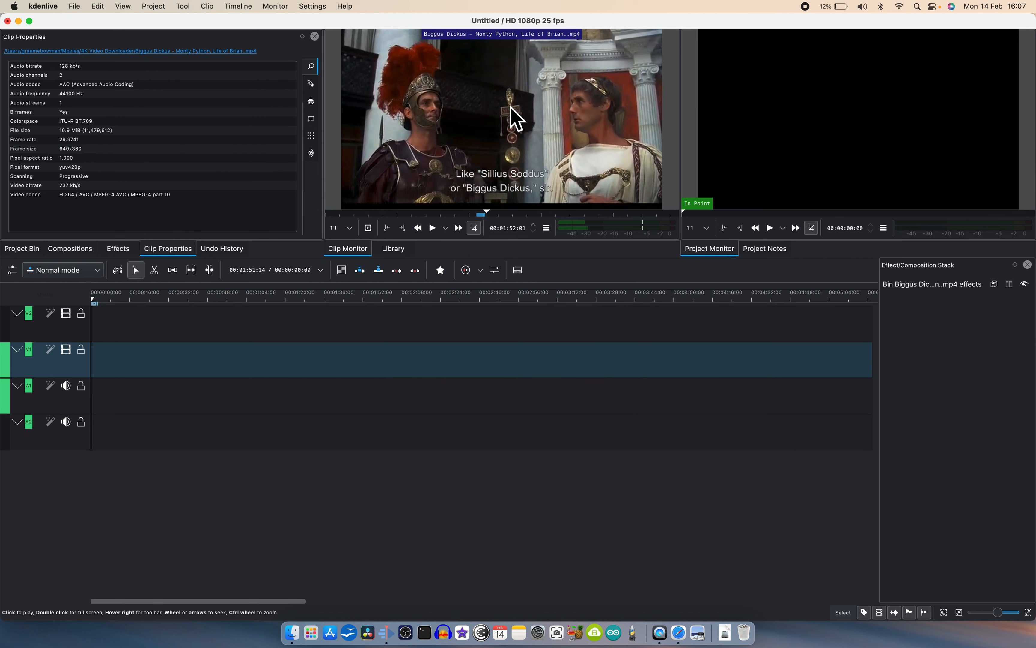
pyautogui.moveTo(520, 96); pyautogui.dragTo(222, 393)
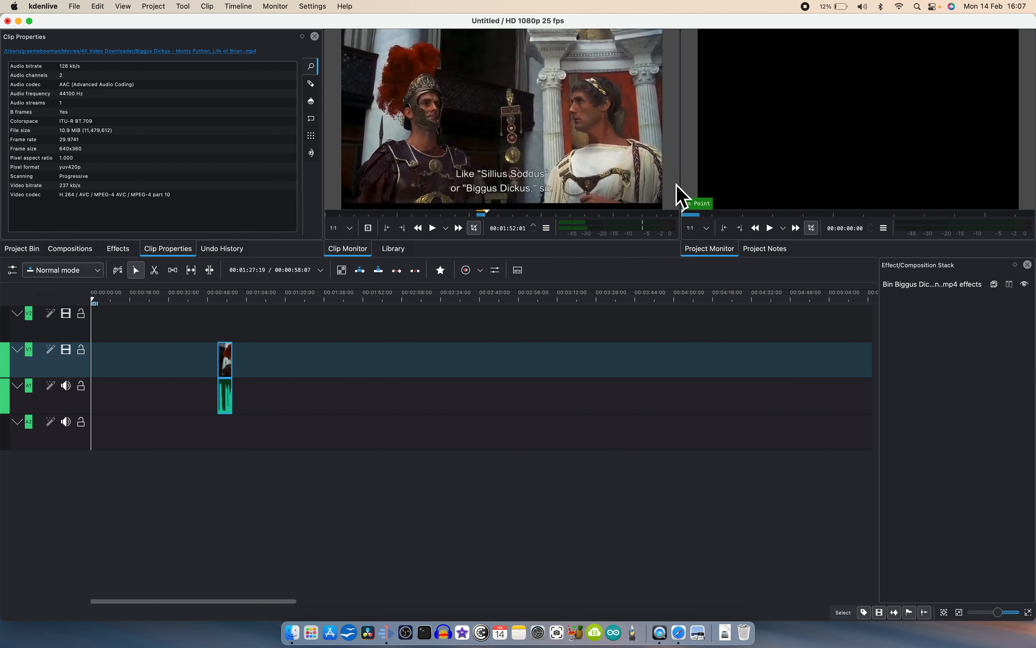
# Mark the Biggus Dickus section from 00:02:23:17 to 00:02:47:04 and place it on tracks V1 and A1, starting at about 1:48
pyautogui.moveTo(510, 211); pyautogui.dragTo(532, 210)
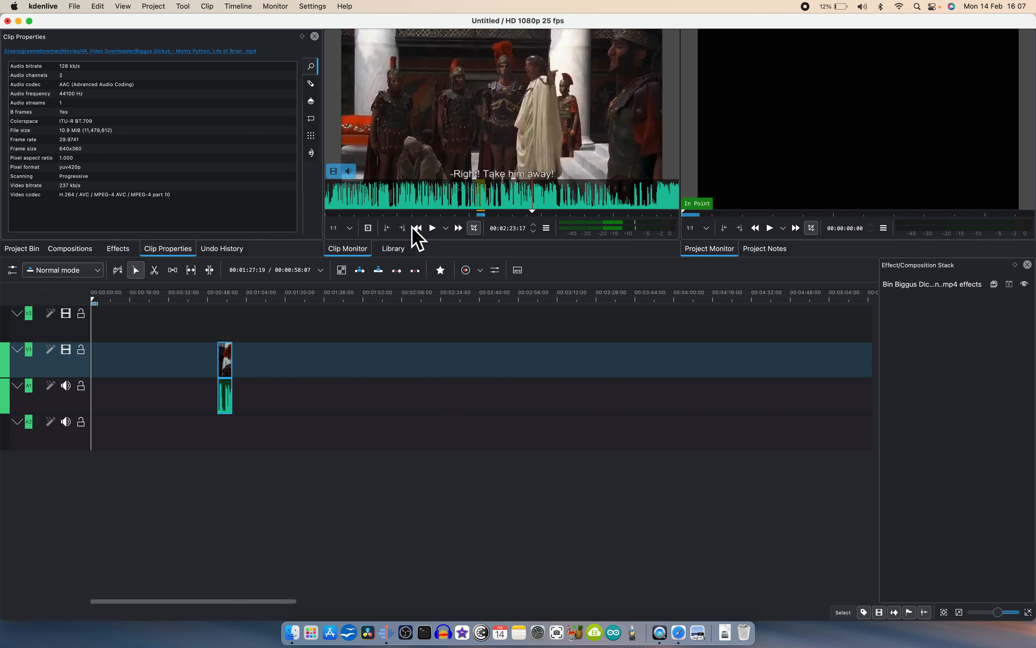
pyautogui.click(388, 228)
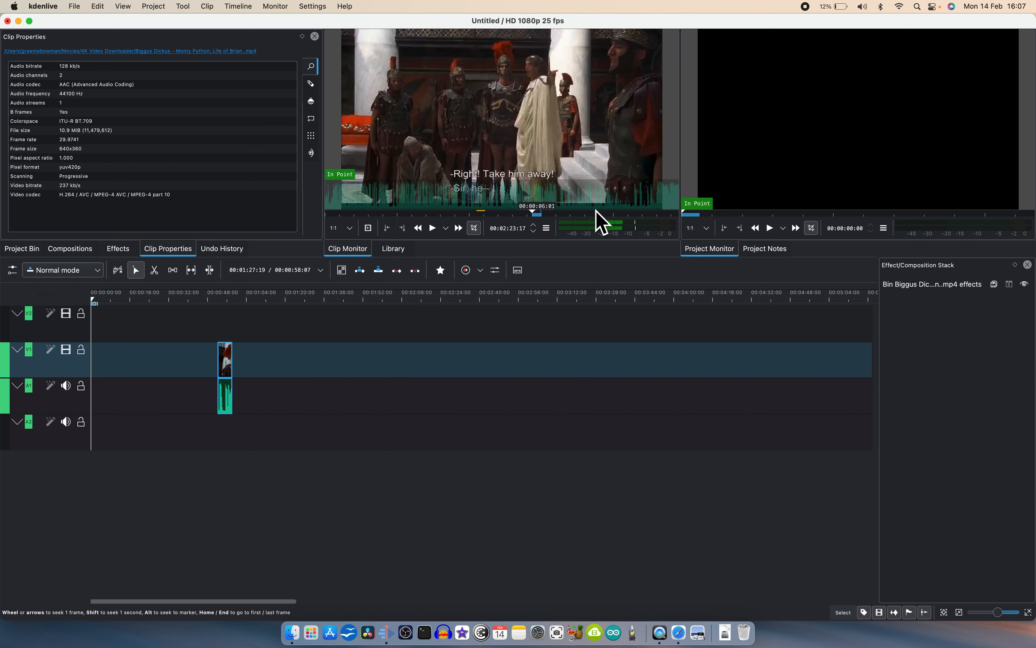
pyautogui.click(535, 214)
pyautogui.click(565, 211)
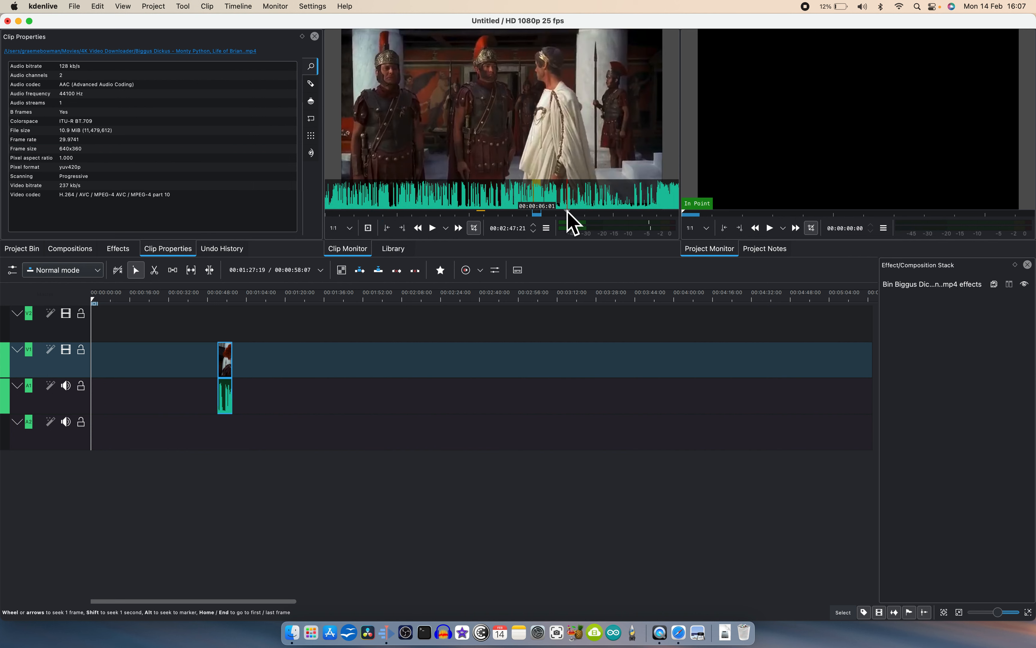
pyautogui.click(402, 228)
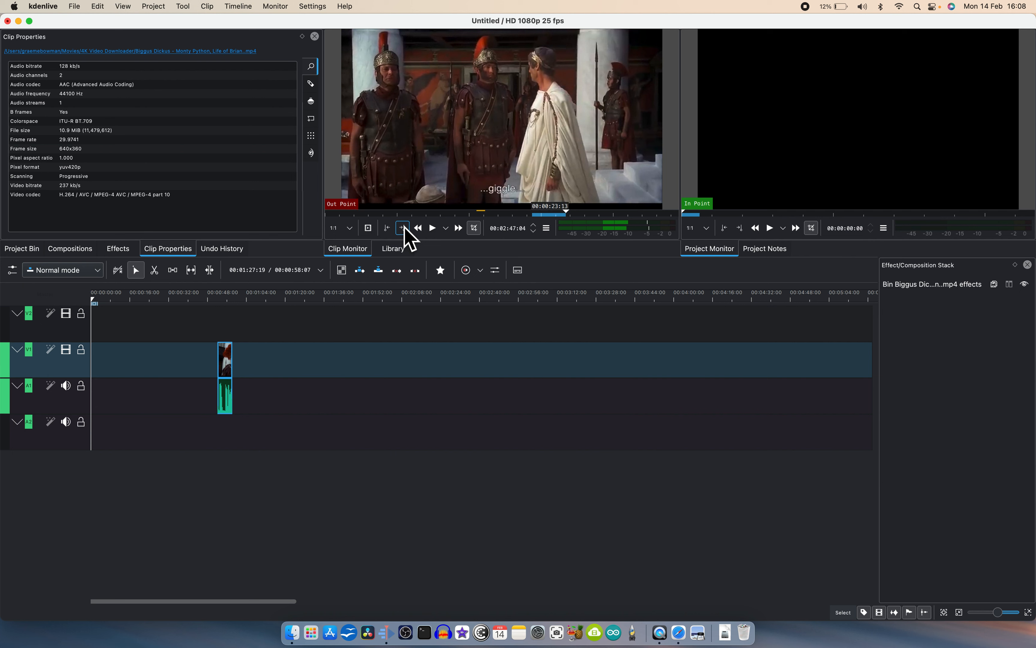
pyautogui.moveTo(543, 121); pyautogui.dragTo(354, 396)
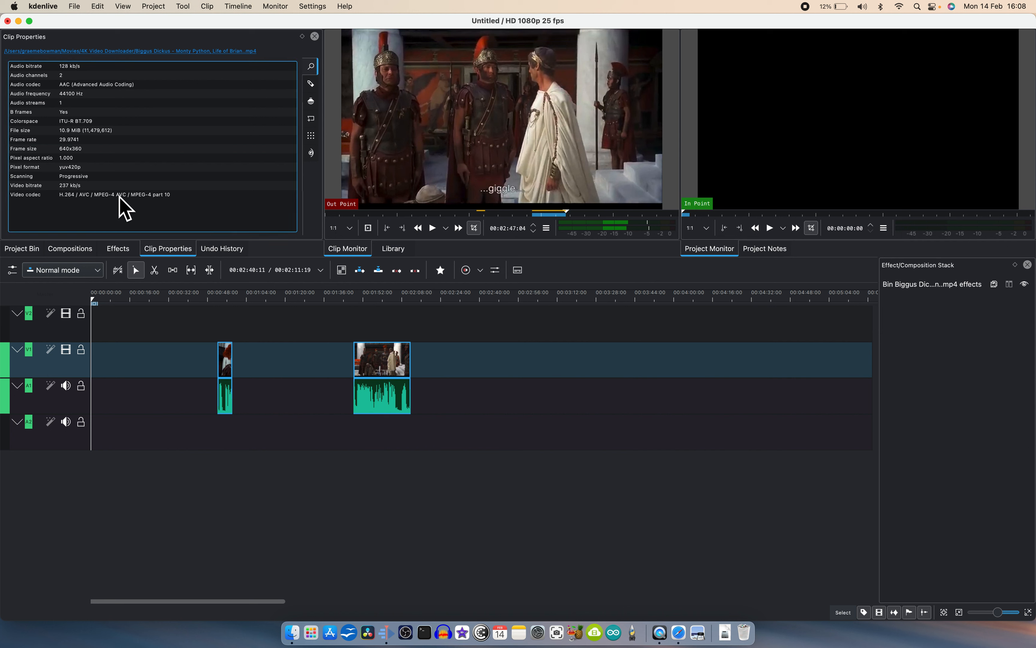
# Examine the project bin's options, the compositions, effects, clip properties and undo history, and return to the project bin
pyautogui.click(26, 250)
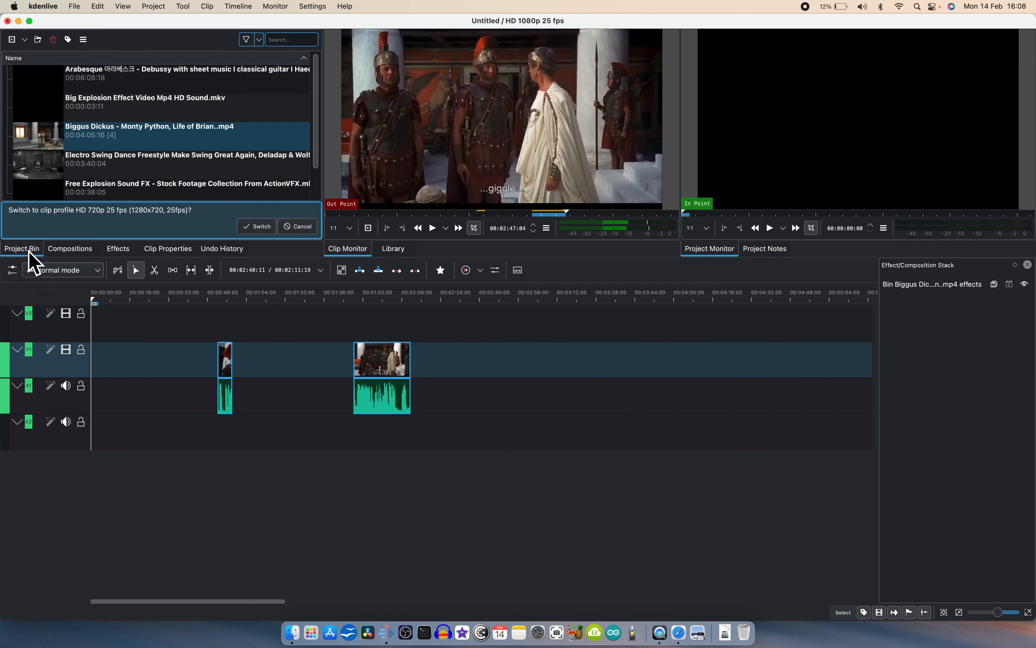
pyautogui.scroll(-1, 119, 132)
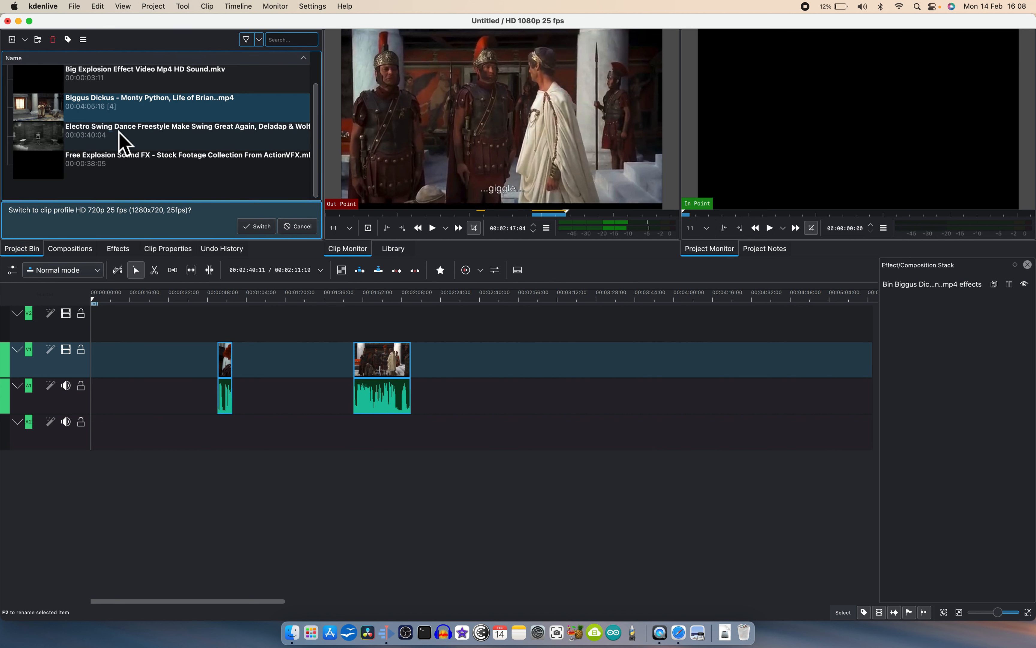
pyautogui.click(116, 192)
pyautogui.rightClick(116, 192)
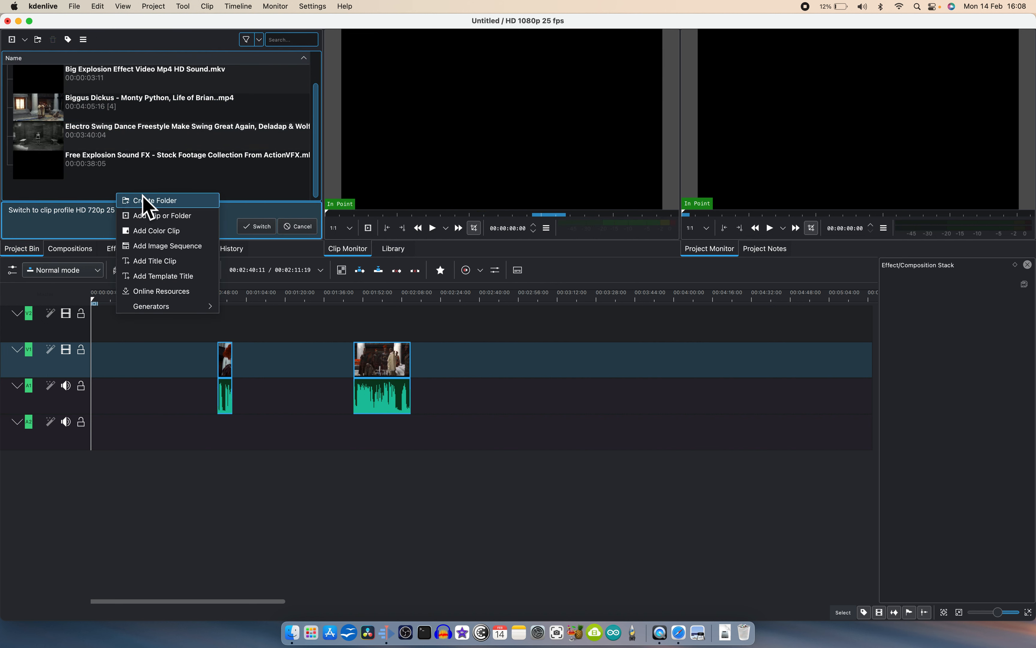
pyautogui.click(92, 204)
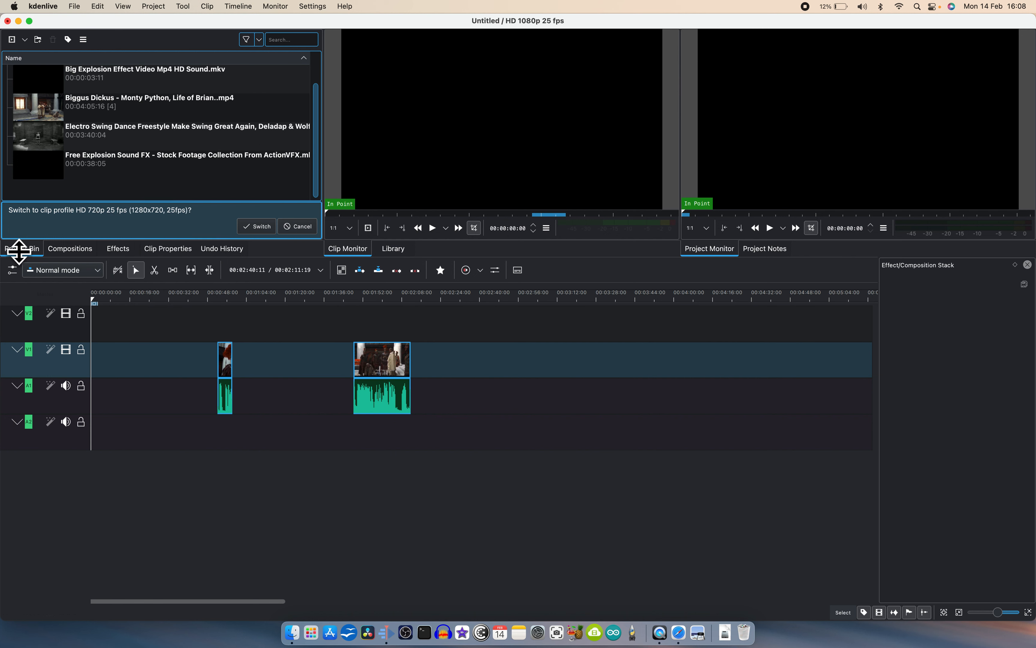
pyautogui.click(77, 252)
pyautogui.click(118, 249)
pyautogui.click(173, 249)
pyautogui.click(209, 248)
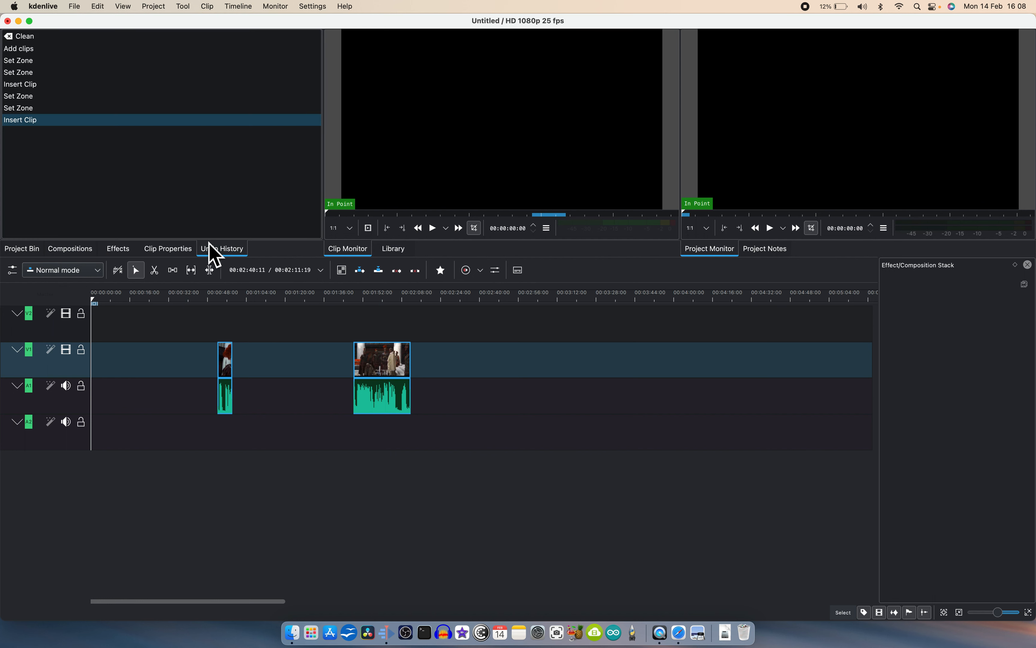
pyautogui.click(23, 249)
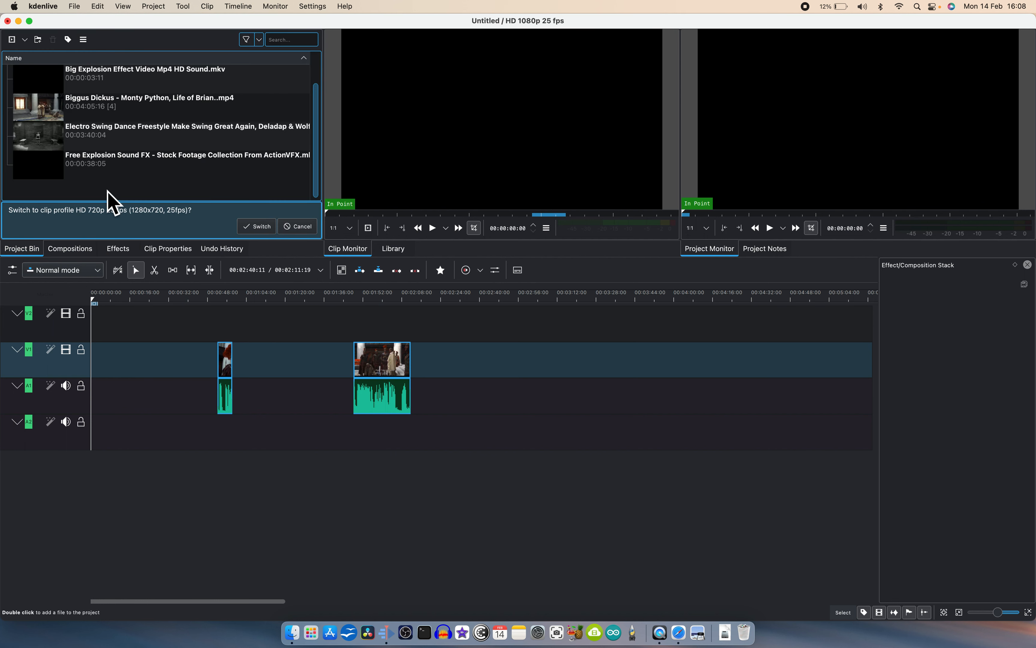
# Start adding clips to the project and look through the Pictures, Documents and Downloads folders for images, denying access to Downloads
pyautogui.rightClick(110, 200)
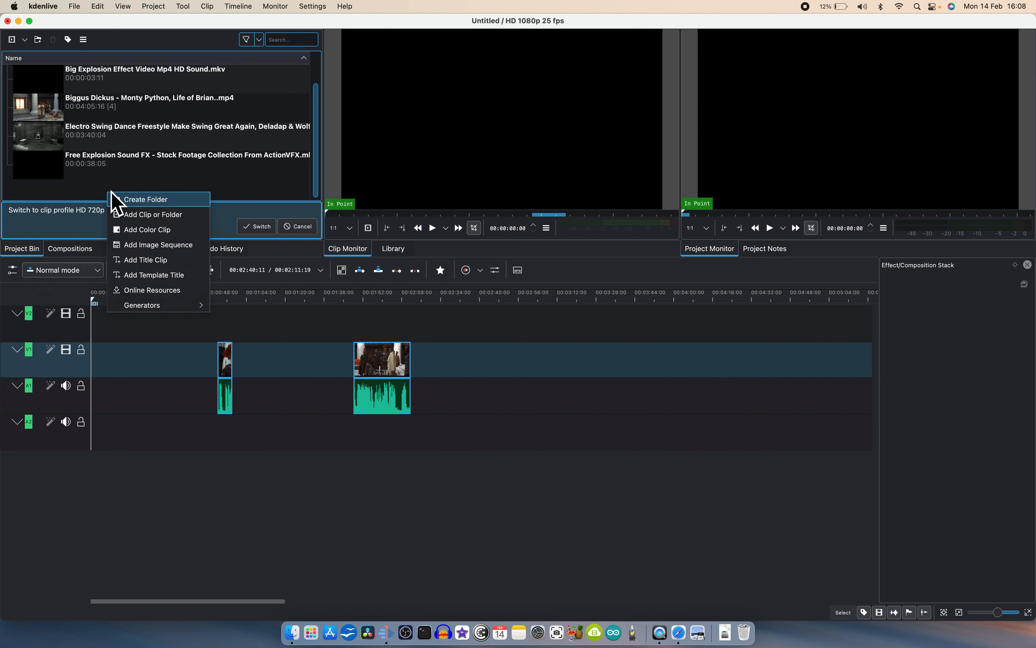
pyautogui.click(182, 214)
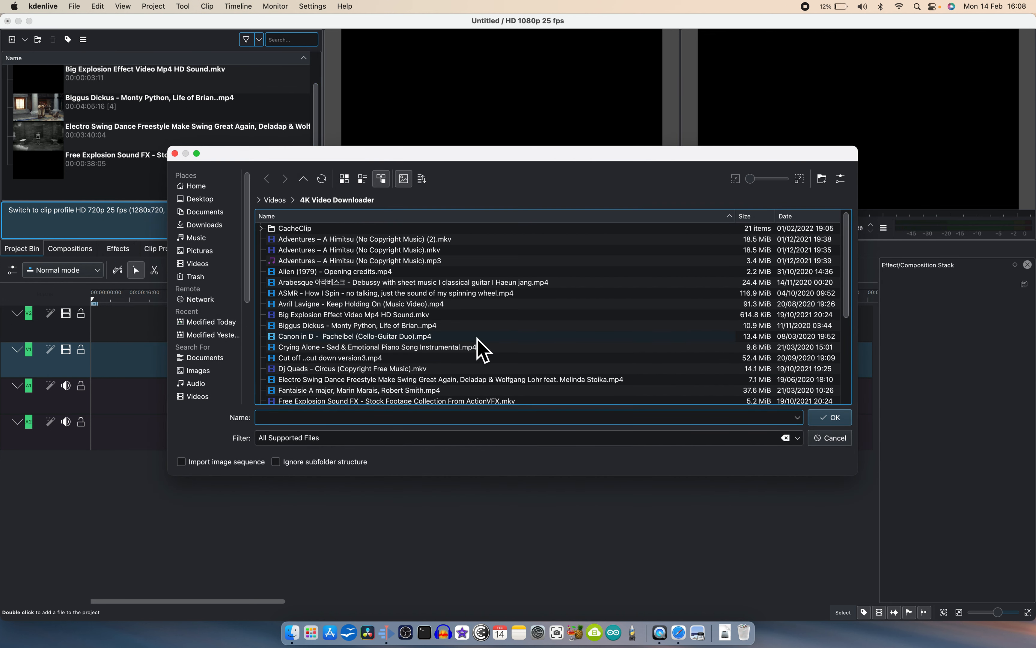
pyautogui.click(198, 252)
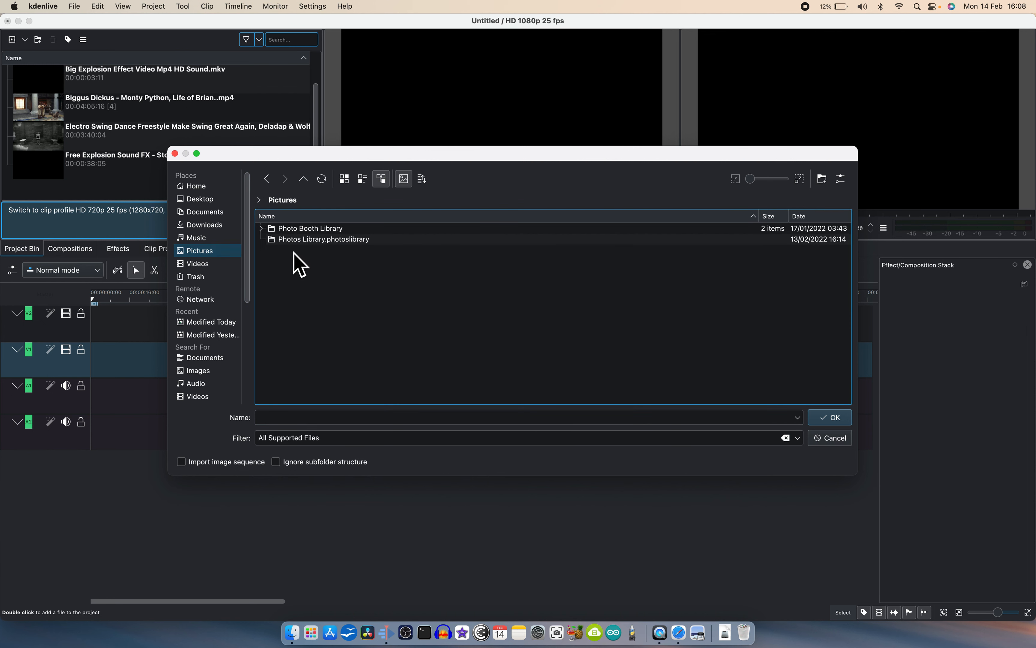
pyautogui.click(262, 231)
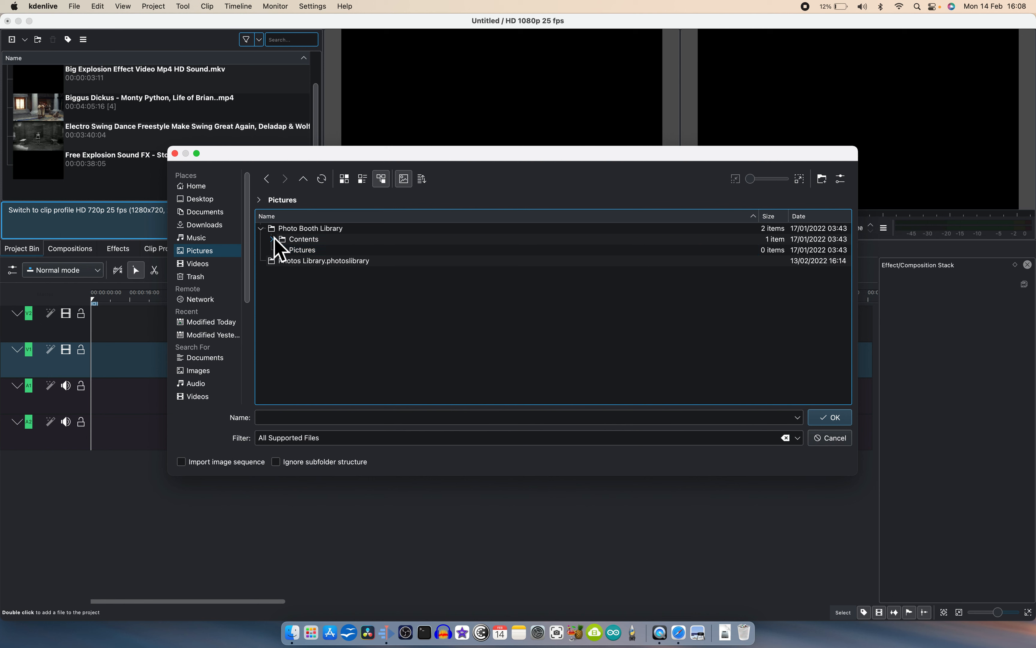
pyautogui.doubleClick(283, 251)
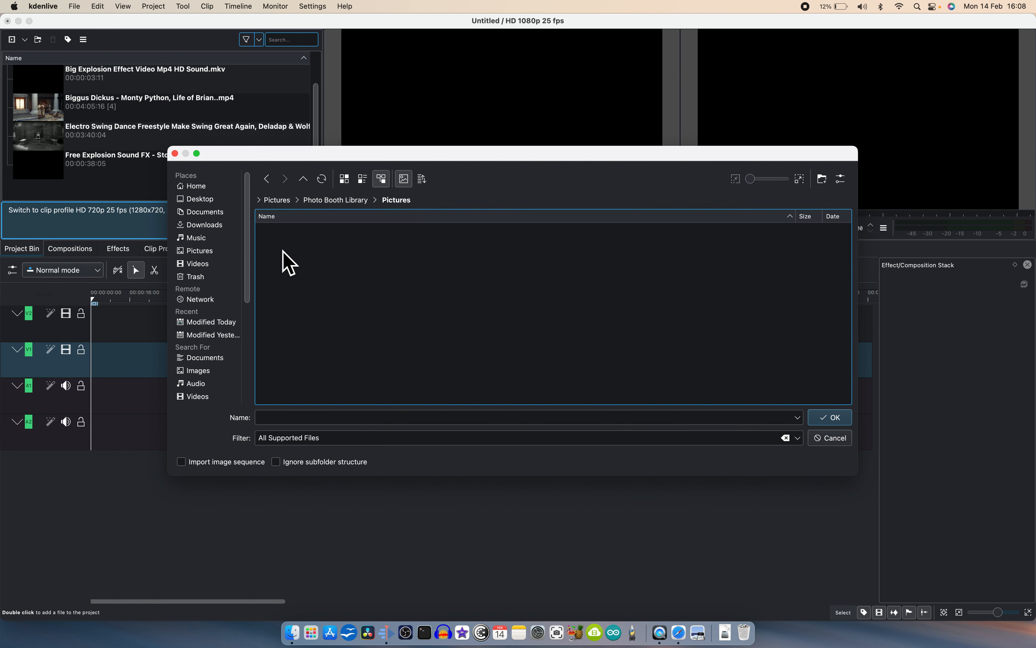
pyautogui.click(267, 179)
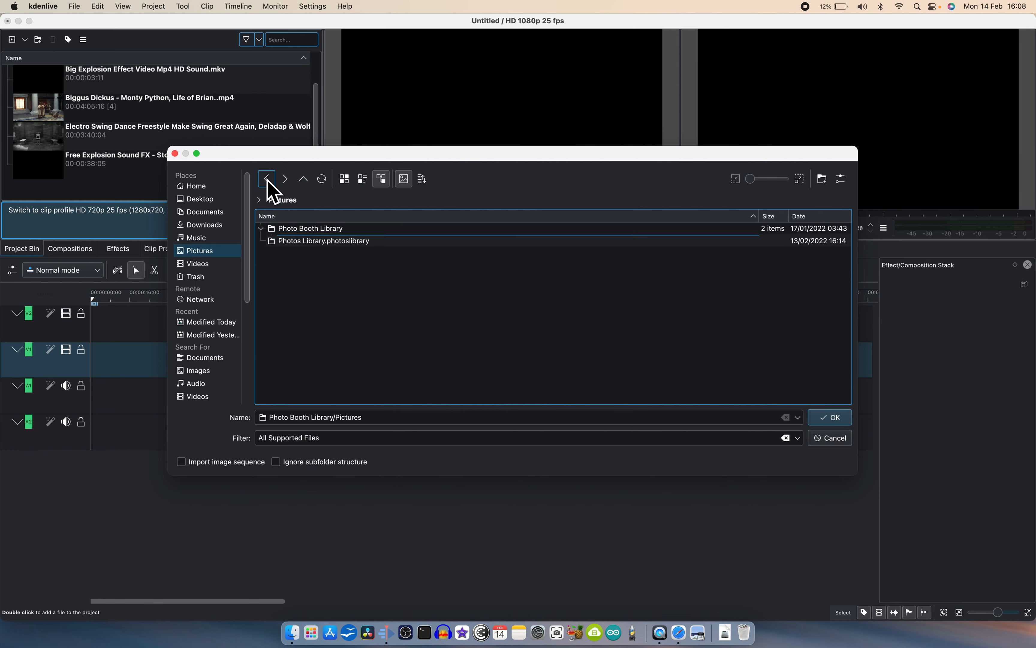
pyautogui.click(204, 224)
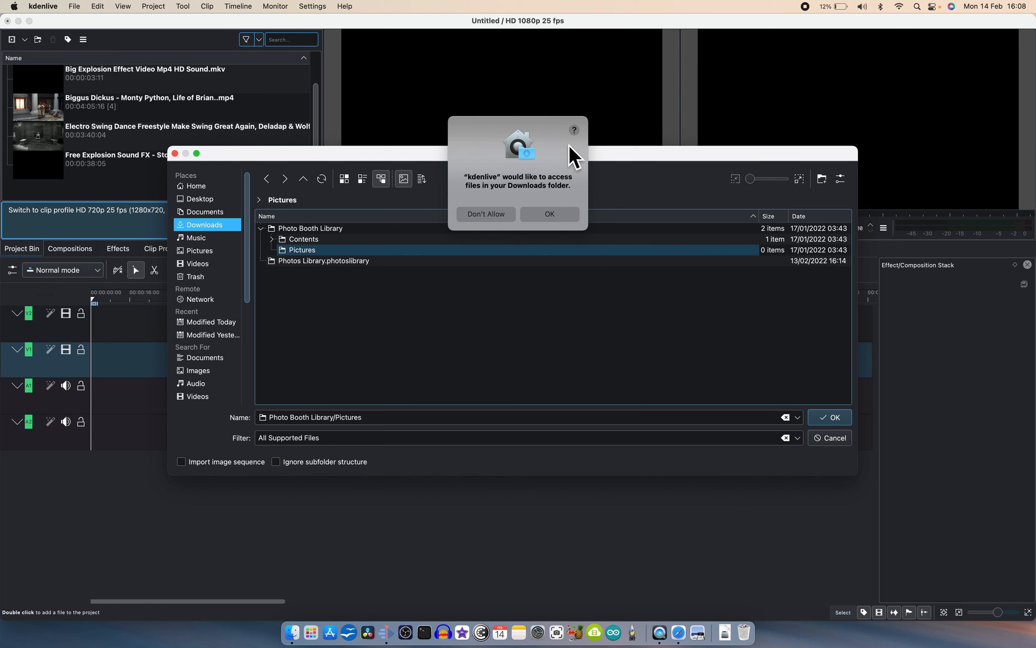
pyautogui.click(497, 215)
pyautogui.click(188, 212)
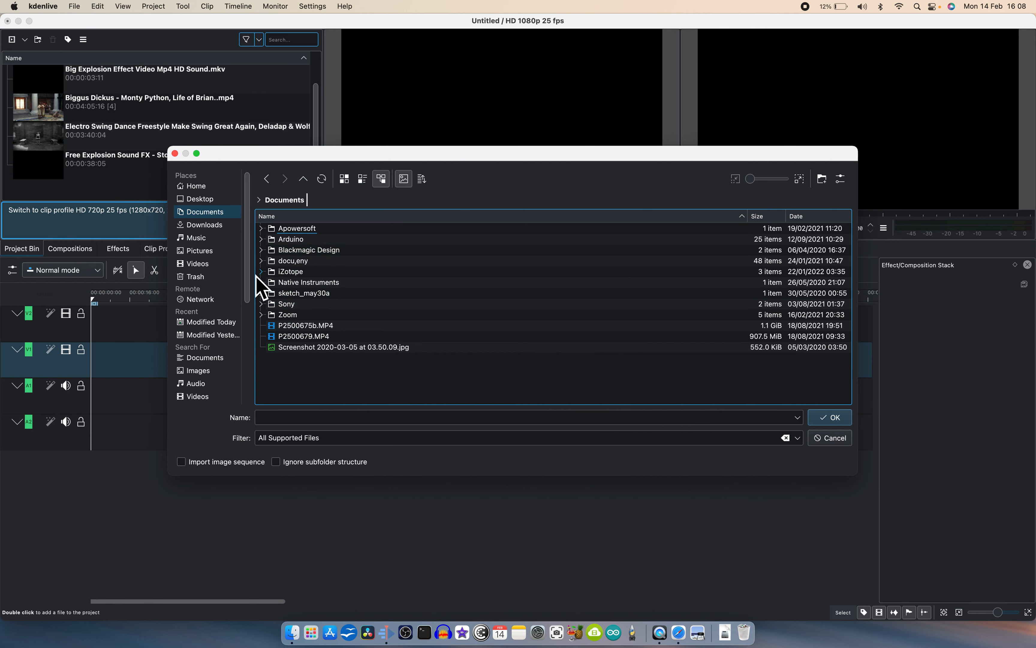
pyautogui.click(194, 252)
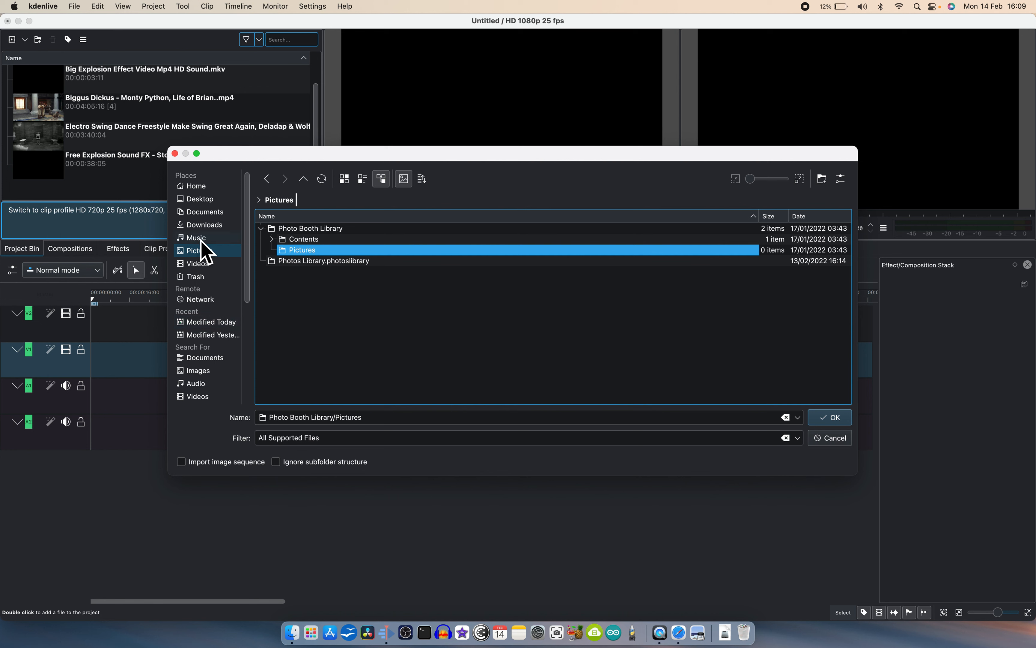
pyautogui.click(210, 227)
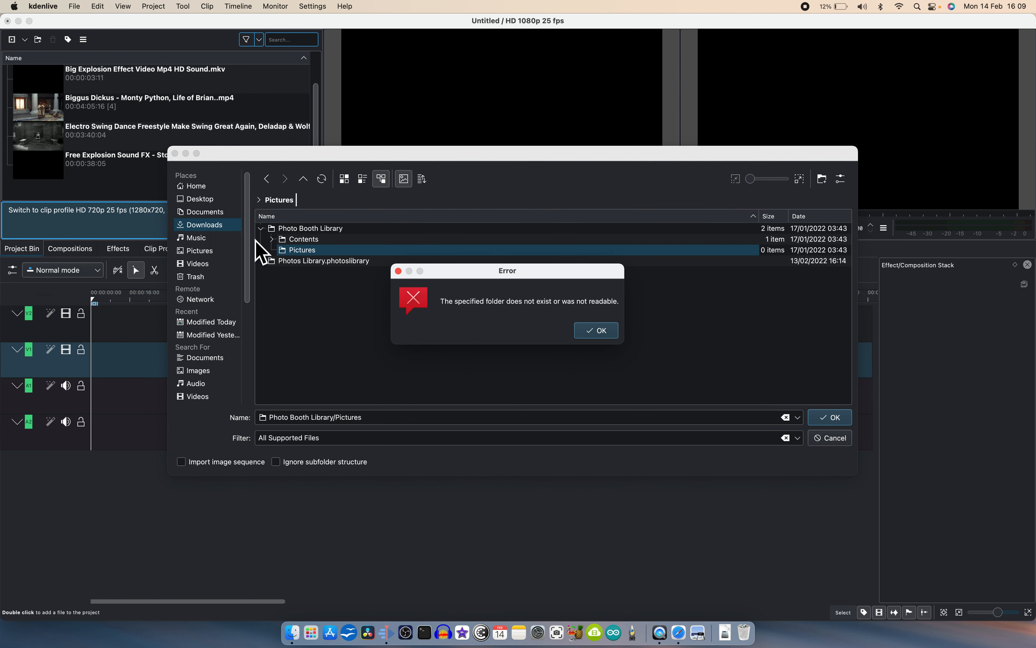
pyautogui.click(596, 330)
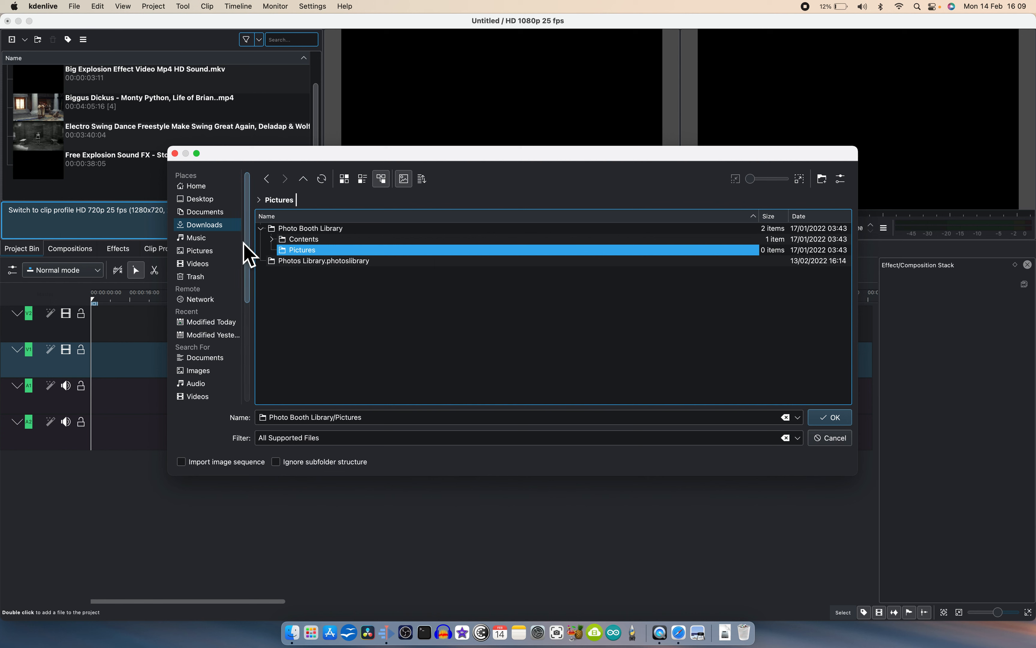
# Allow access to the Desktop folder and import the five consecutive JPEG images from 6099C3A6 to 46787B00
pyautogui.click(203, 199)
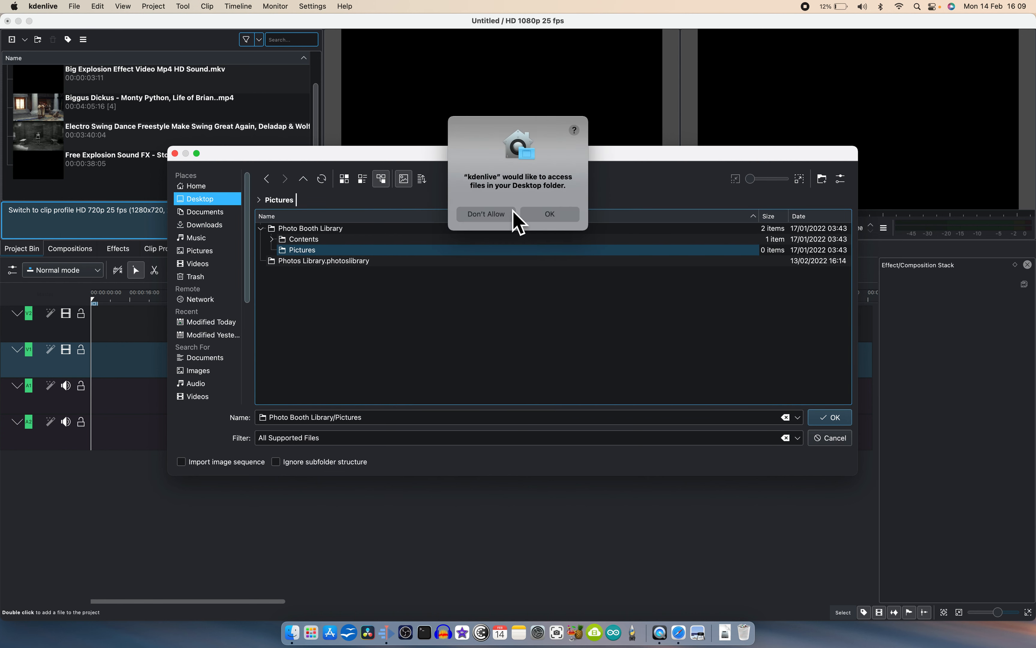
pyautogui.click(553, 217)
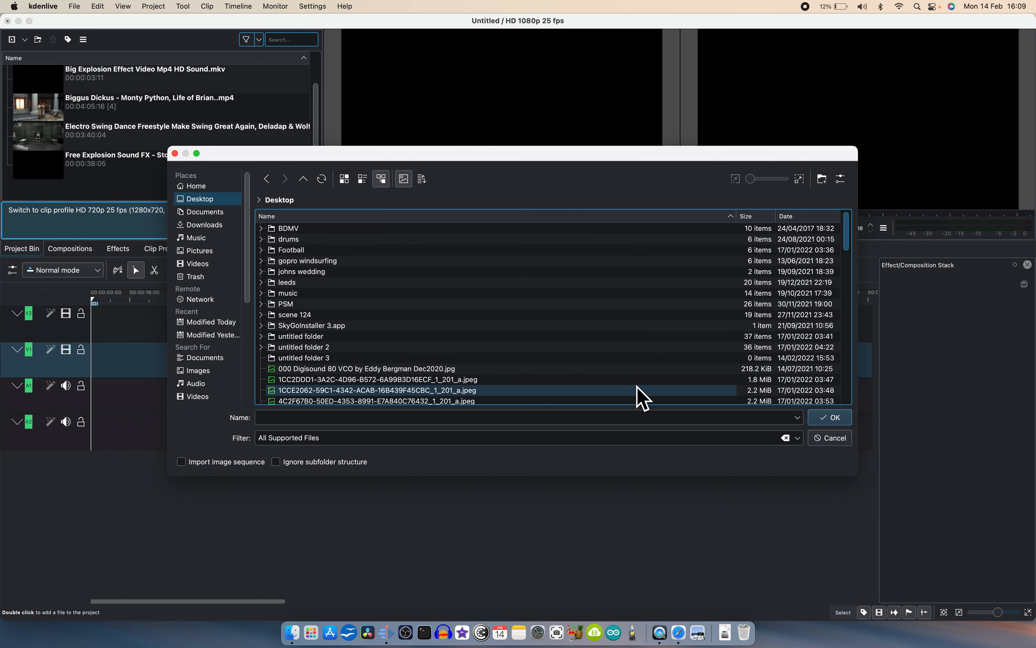
pyautogui.scroll(-8, 664, 332)
pyautogui.scroll(1, 662, 320)
pyautogui.scroll(-15, 664, 329)
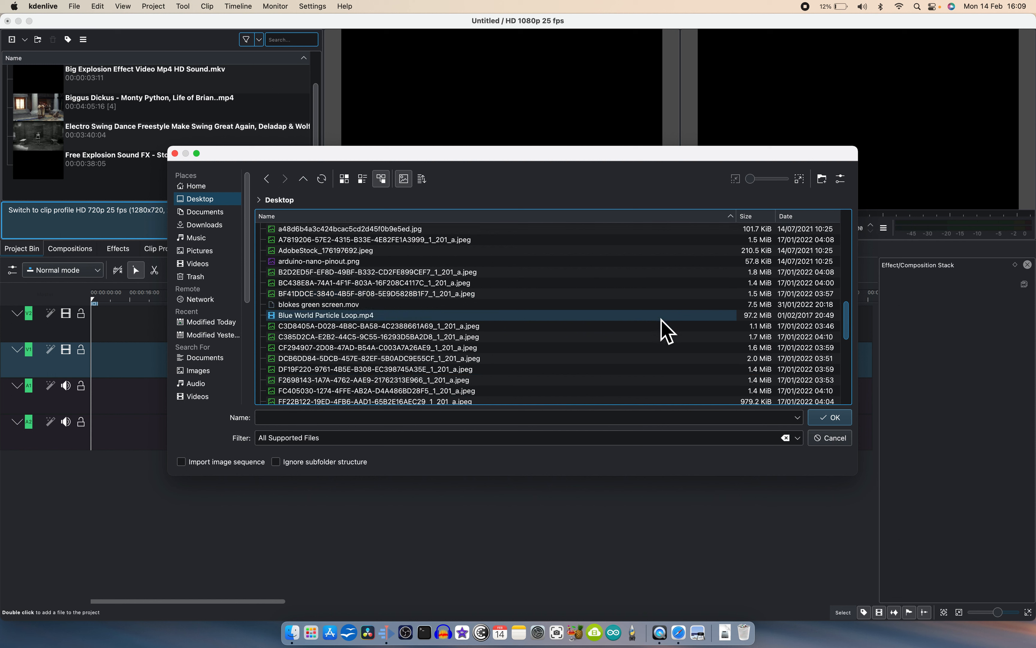
pyautogui.scroll(10, 666, 330)
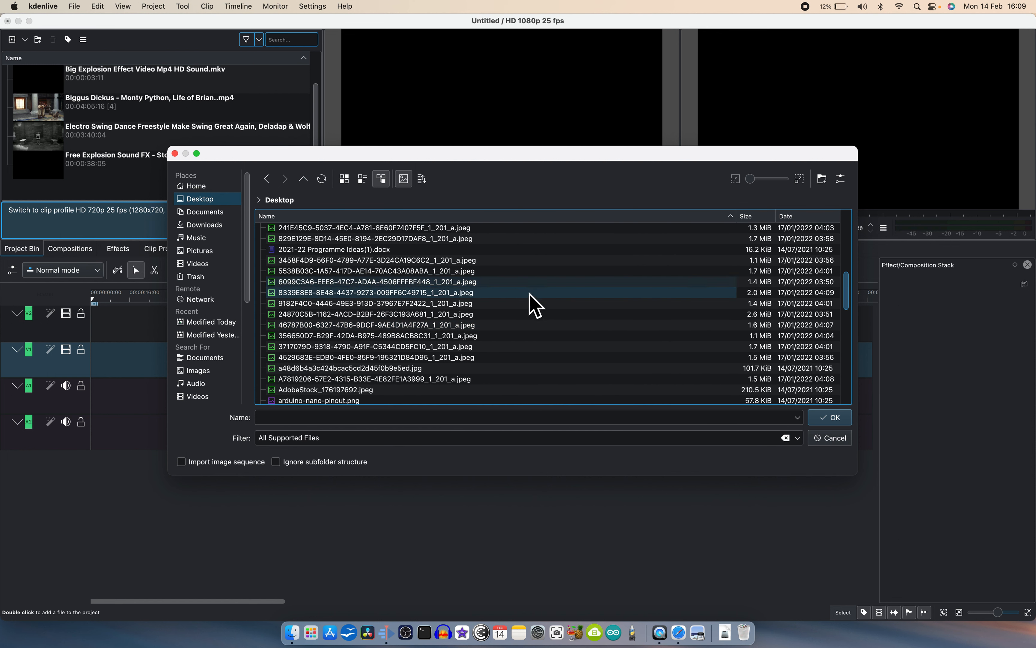
pyautogui.moveTo(531, 282); pyautogui.dragTo(476, 296)
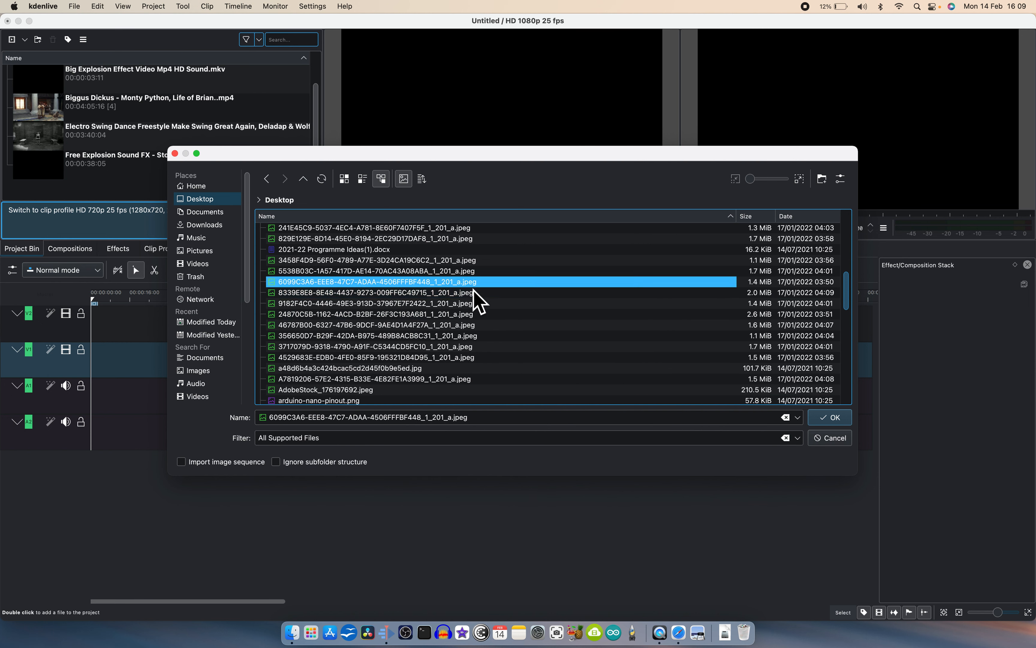
pyautogui.keyDown('shift'); pyautogui.click(408, 326); pyautogui.keyUp('shift')
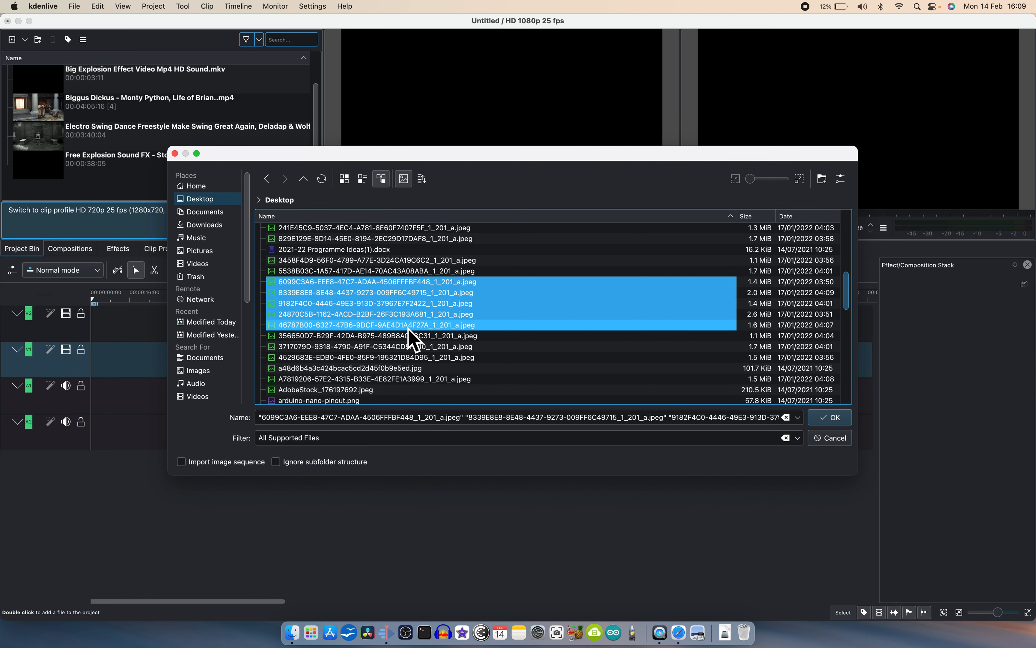
pyautogui.click(835, 417)
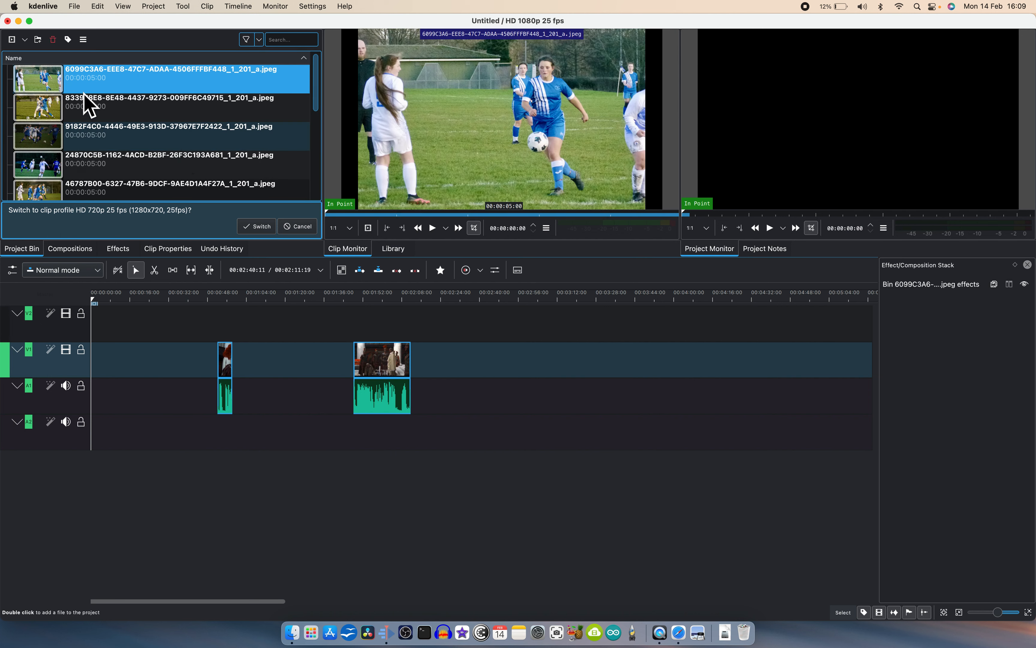
# Load the 6099C3A6 football image into the clip monitor and place it on track V1 between the two video sections, at about 1:22
pyautogui.doubleClick(46, 83)
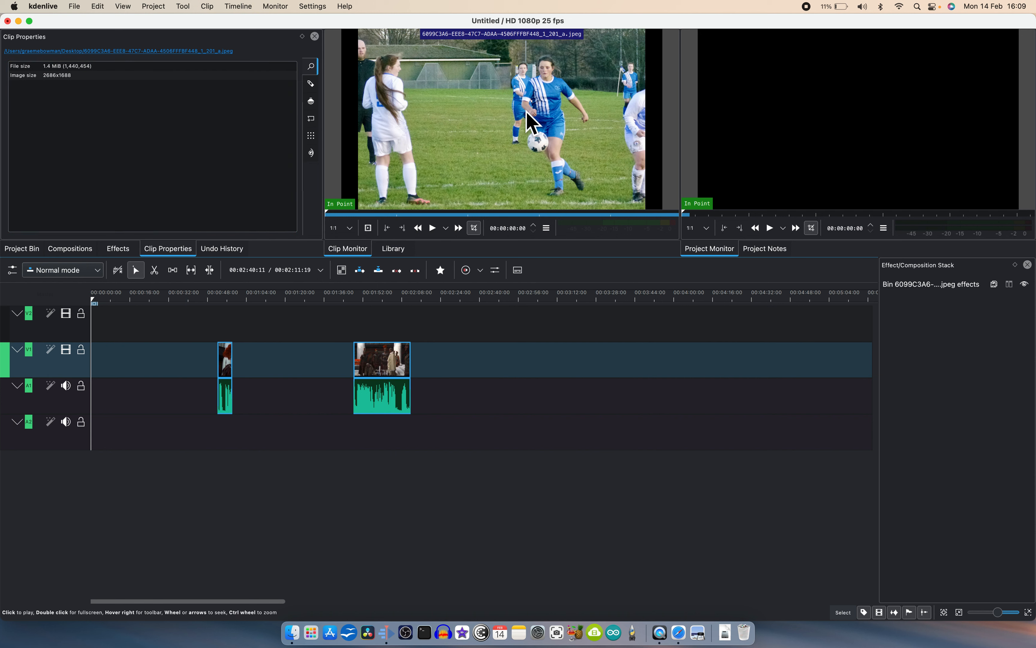
pyautogui.moveTo(531, 115); pyautogui.dragTo(294, 369)
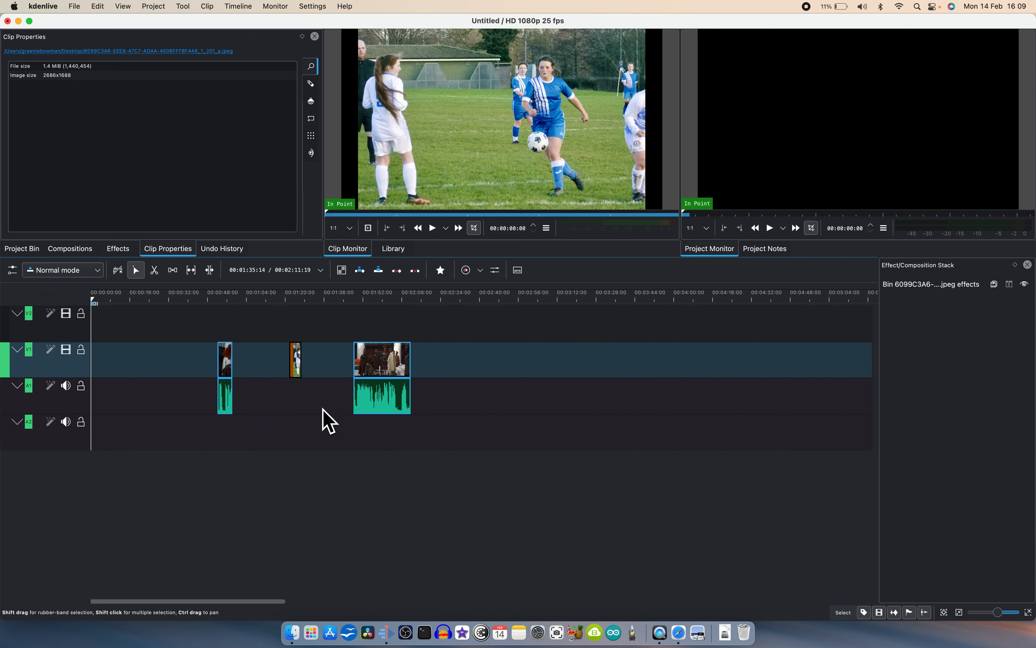
pyautogui.click(125, 7)
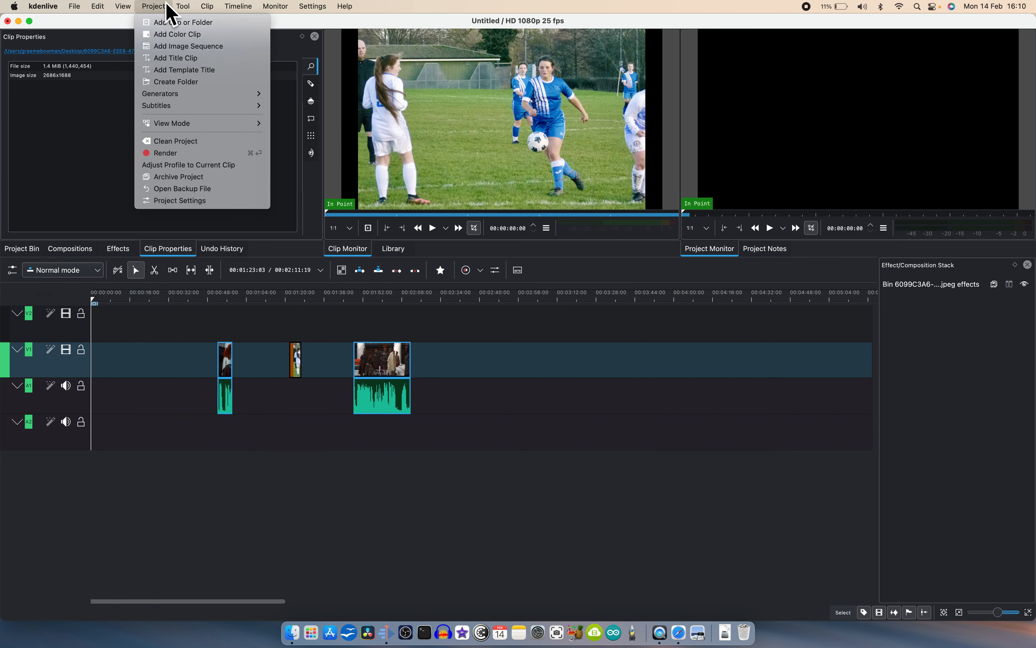
pyautogui.moveTo(243, 9)
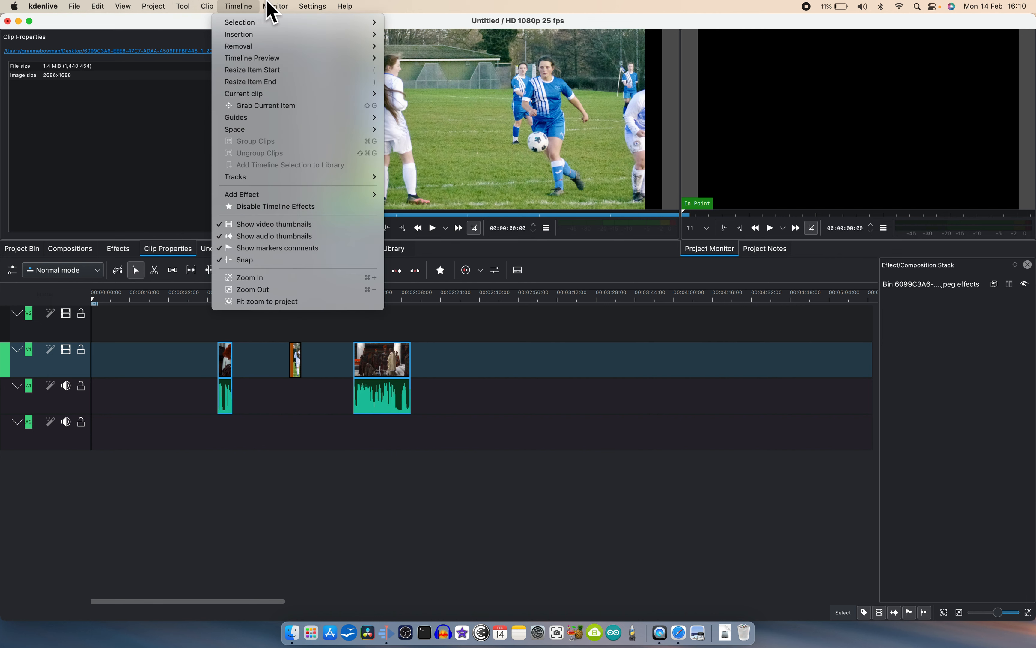
pyautogui.moveTo(276, 8)
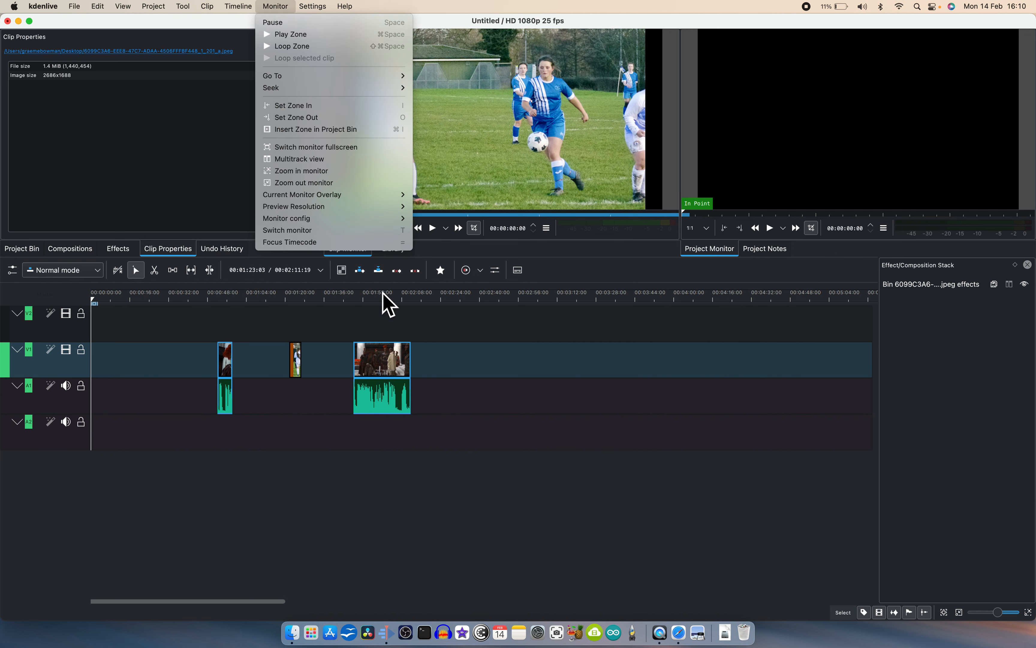
pyautogui.click(612, 268)
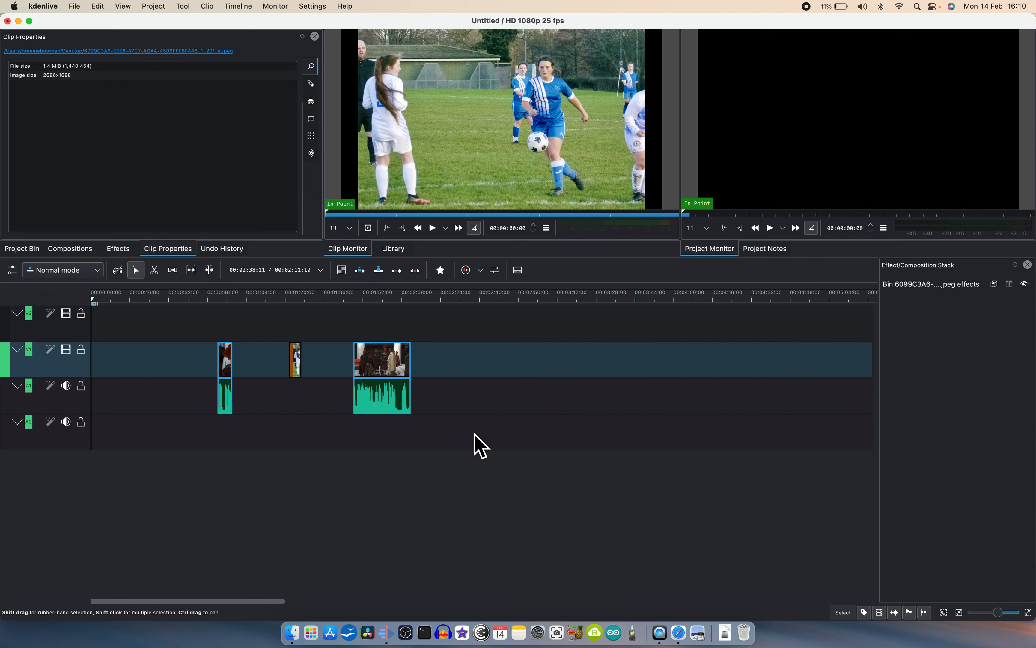
# Move the football image on track V1 closer to the second video section, starting at about 1:39
pyautogui.press('super+plus')
pyautogui.press('super+plus')
pyautogui.press('super+plus')
pyautogui.press('super+plus')
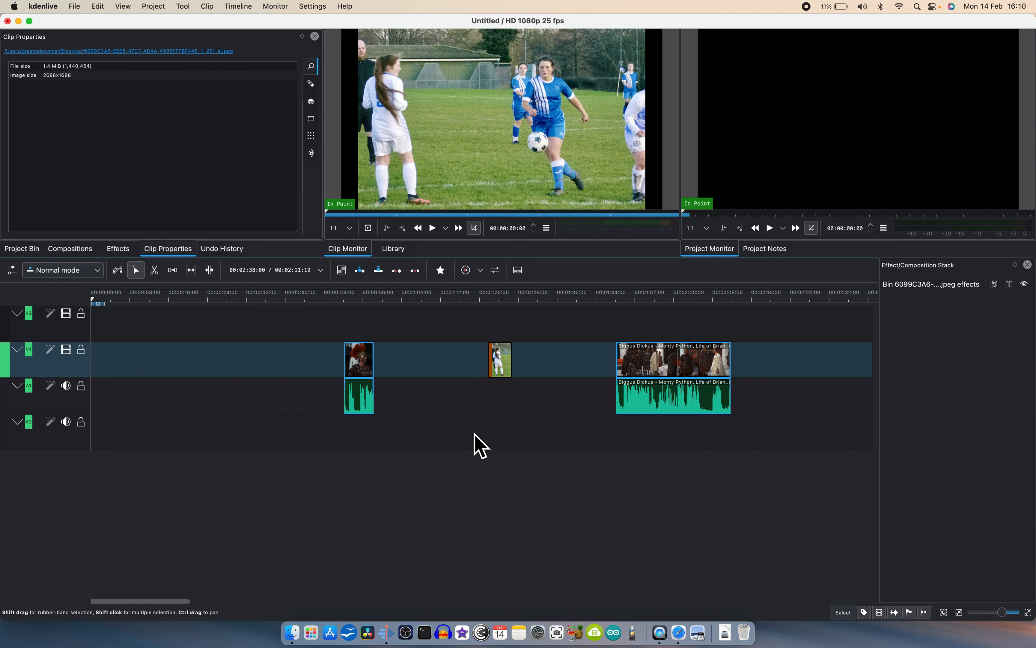
pyautogui.press('super+plus')
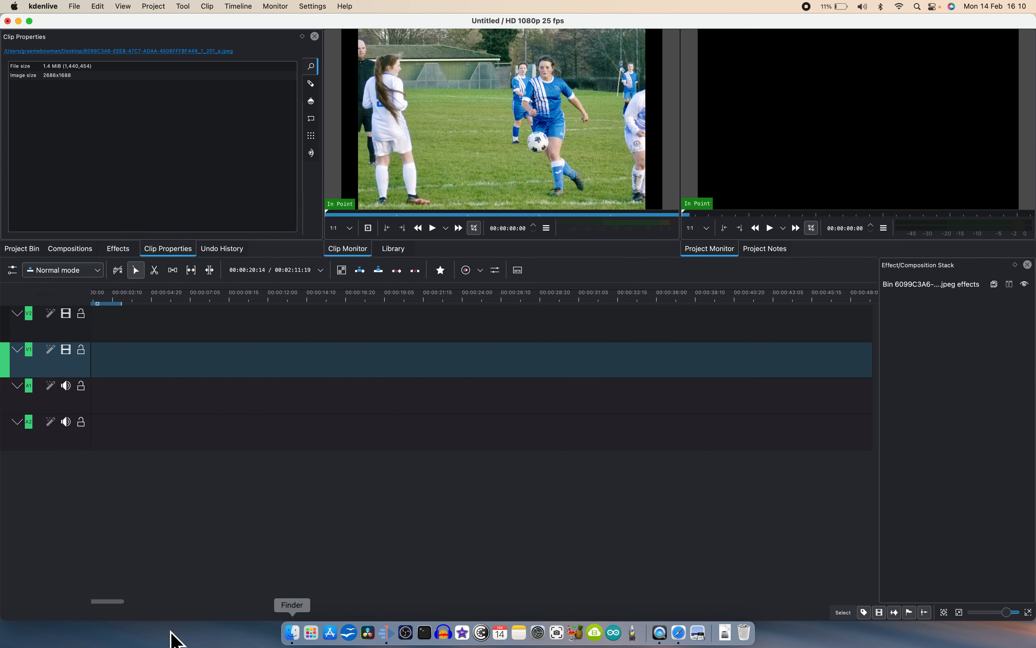
pyautogui.moveTo(109, 601); pyautogui.dragTo(153, 602)
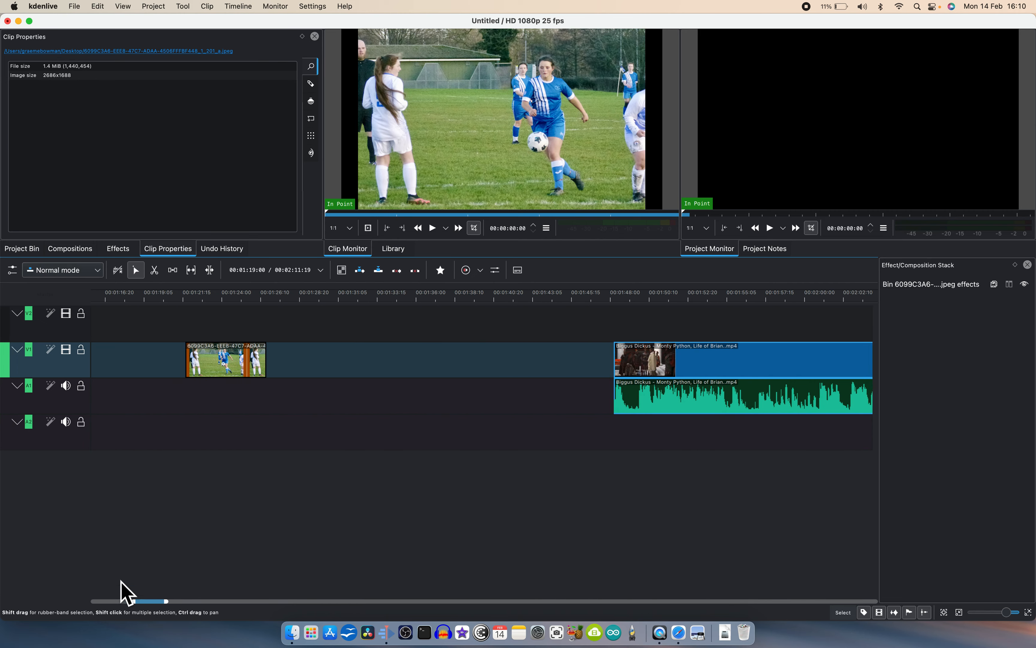
pyautogui.click(211, 364)
pyautogui.moveTo(211, 363); pyautogui.dragTo(504, 363)
pyautogui.click(191, 421)
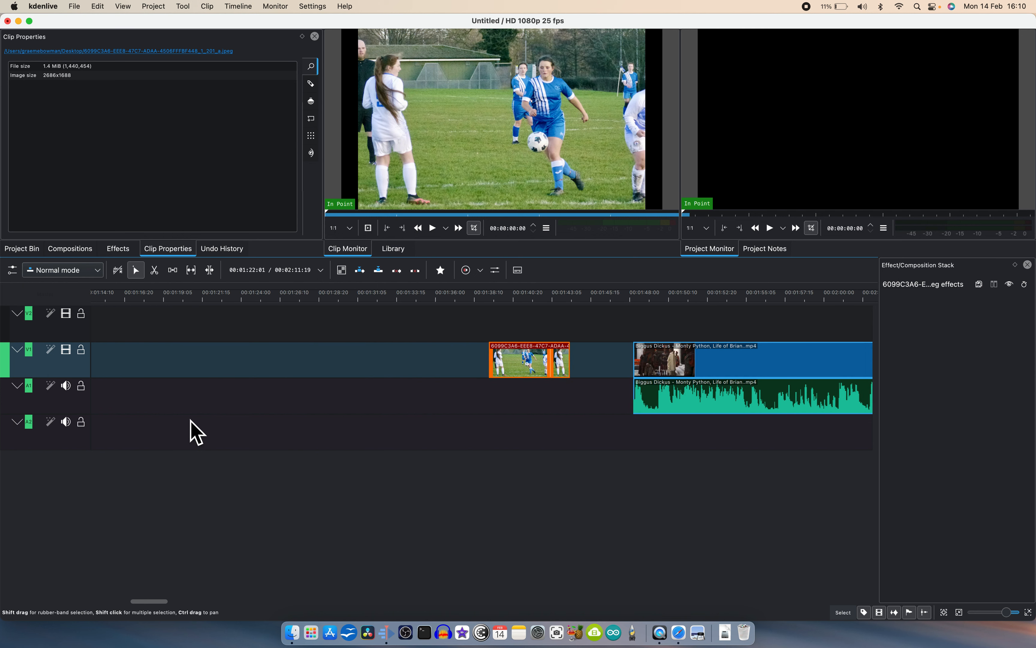
pyautogui.hscroll(-1, 190, 420)
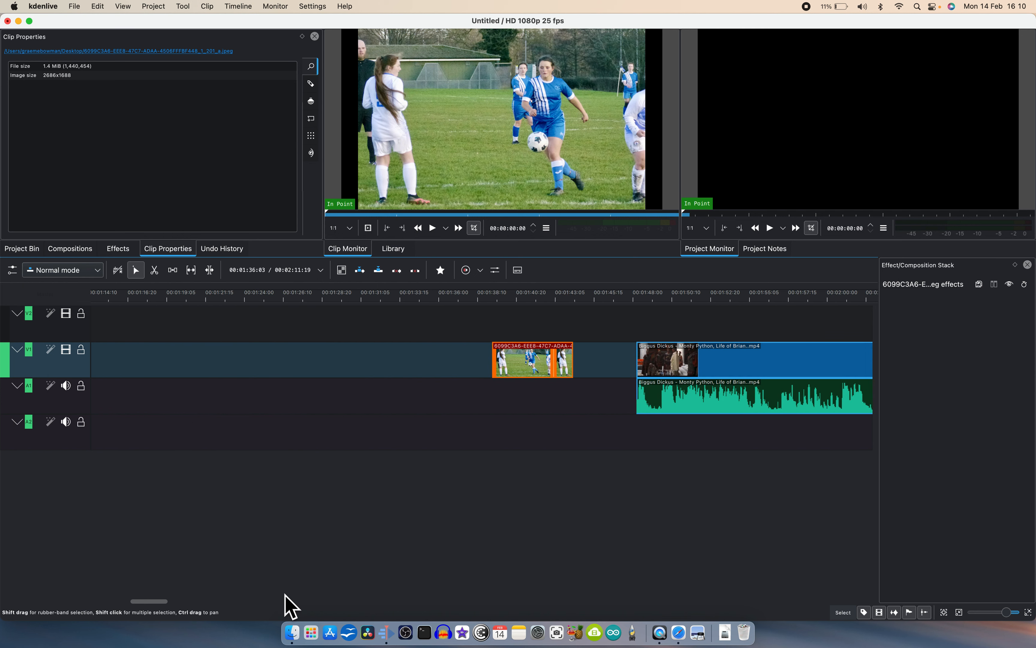
# Move the first video section and its audio along V1 and A1 so it ends directly before the football image
pyautogui.moveTo(149, 598); pyautogui.dragTo(120, 603)
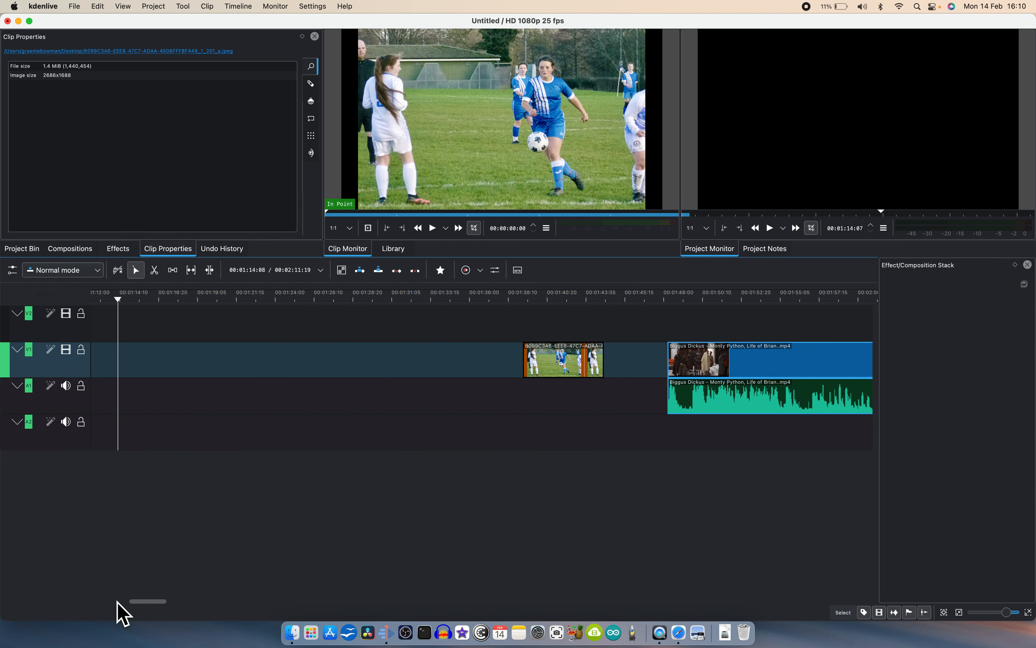
pyautogui.moveTo(148, 601)
pyautogui.mouseDown()
pyautogui.moveTo(83, 601)
pyautogui.moveTo(148, 602)
pyautogui.moveTo(139, 601)
pyautogui.mouseUp()
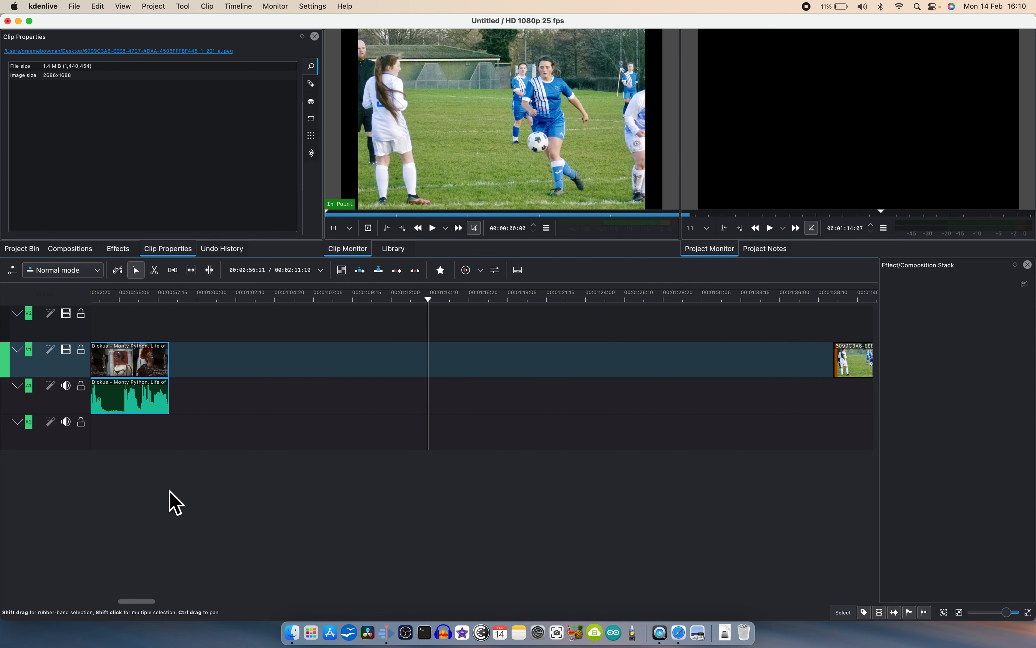
pyautogui.moveTo(118, 359); pyautogui.dragTo(693, 407)
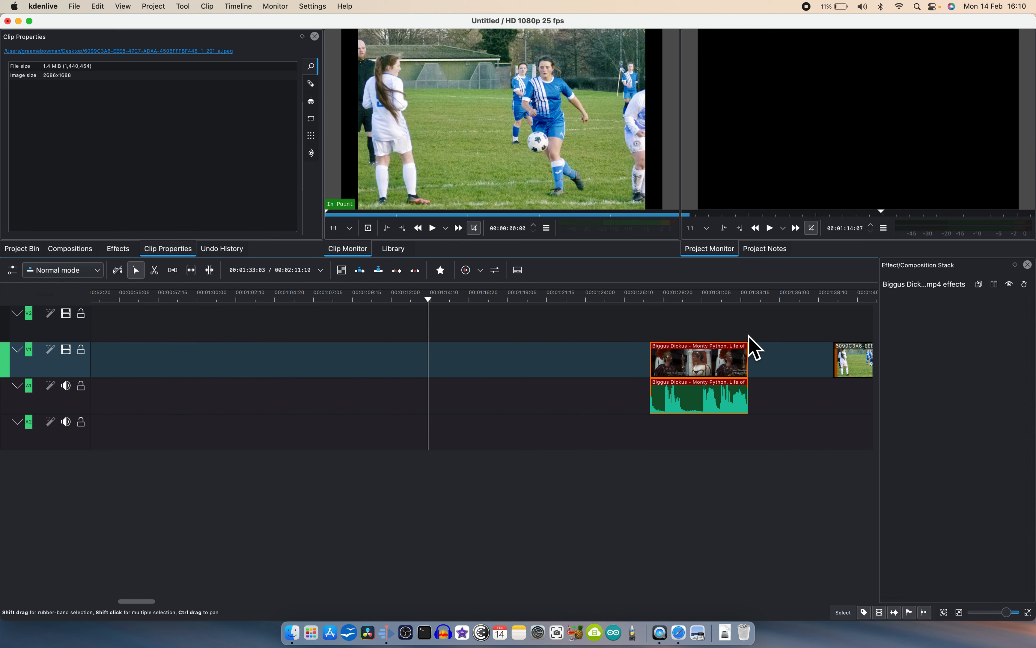
pyautogui.moveTo(705, 361); pyautogui.dragTo(815, 363)
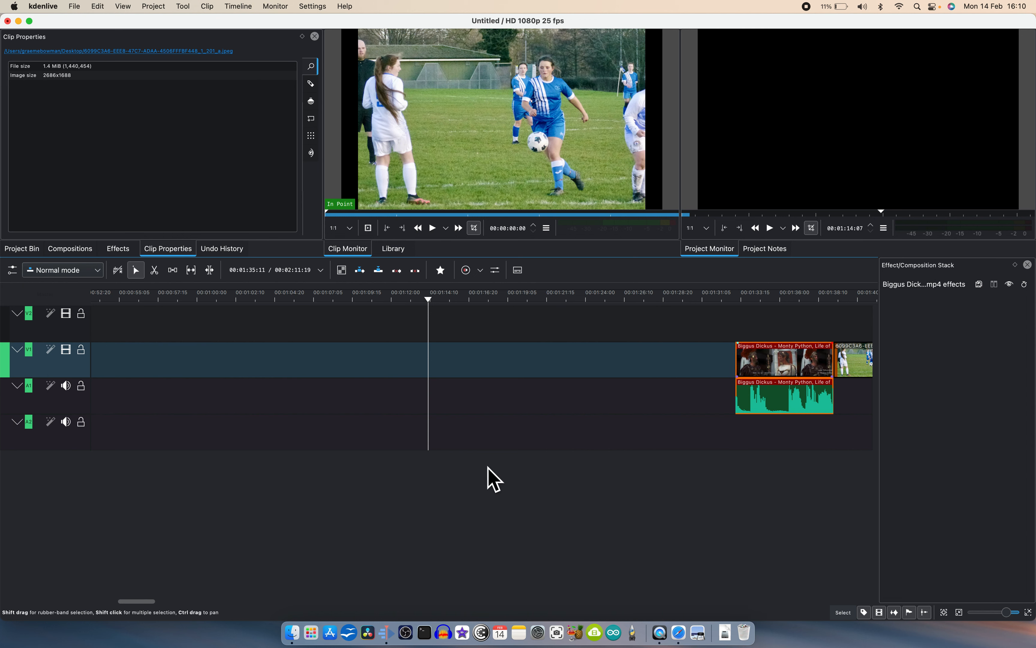
pyautogui.moveTo(132, 601); pyautogui.dragTo(150, 602)
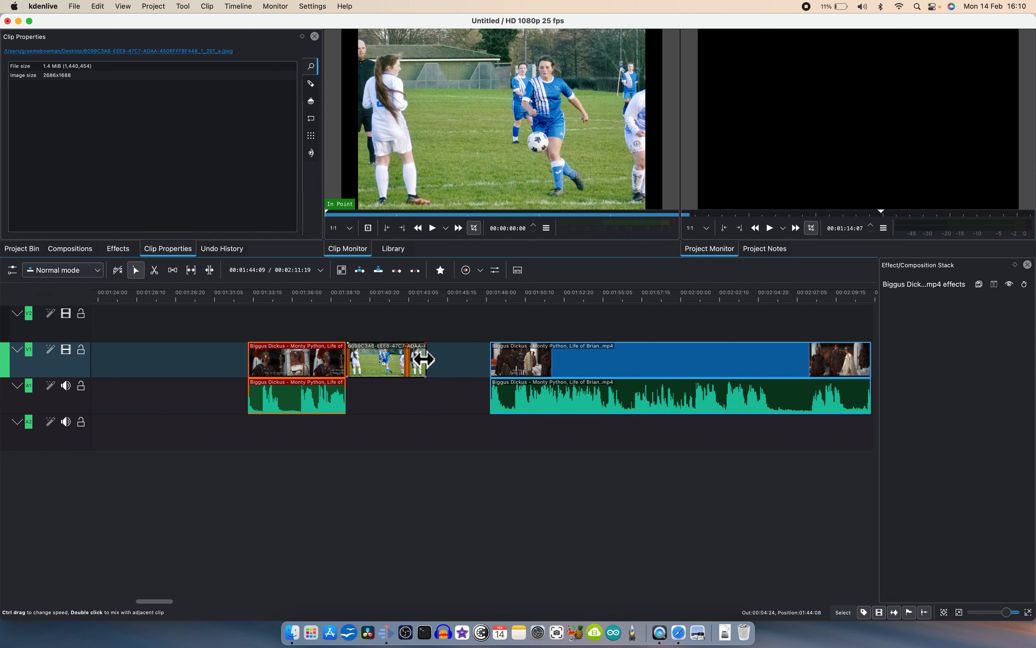
# Shift the first video section to about 1:41 and place the football image on track V2, starting where that section ends
pyautogui.moveTo(424, 359); pyautogui.dragTo(414, 332)
pyautogui.moveTo(328, 359); pyautogui.dragTo(447, 365)
pyautogui.moveTo(377, 327); pyautogui.dragTo(508, 329)
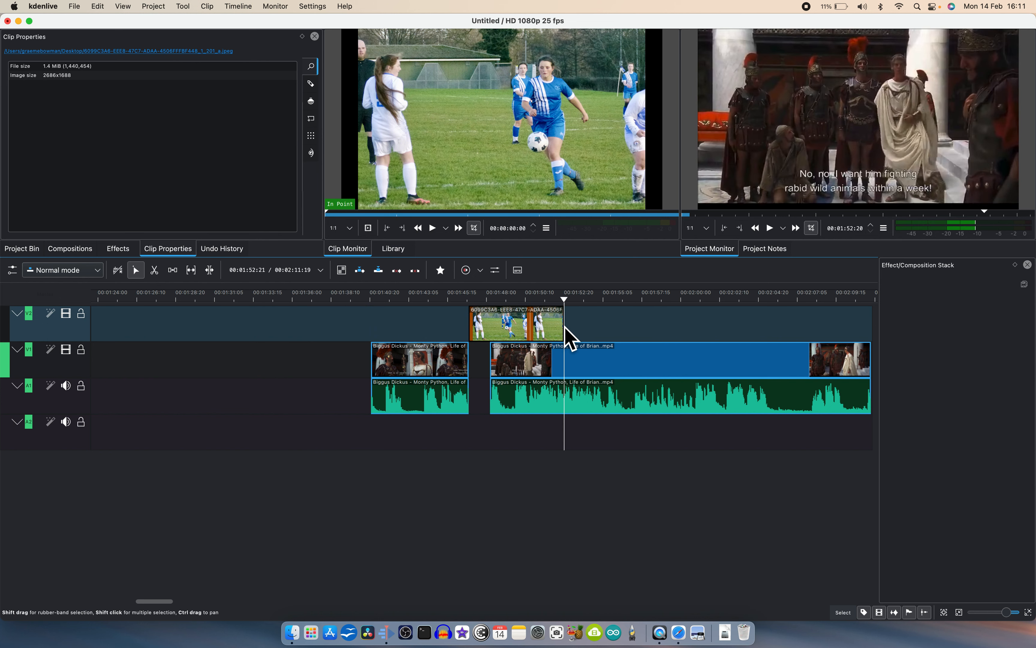
# Shorten the football image to fit the gap between the two video sections and place it there on track V1
pyautogui.moveTo(563, 326); pyautogui.dragTo(479, 352)
pyautogui.click(479, 332)
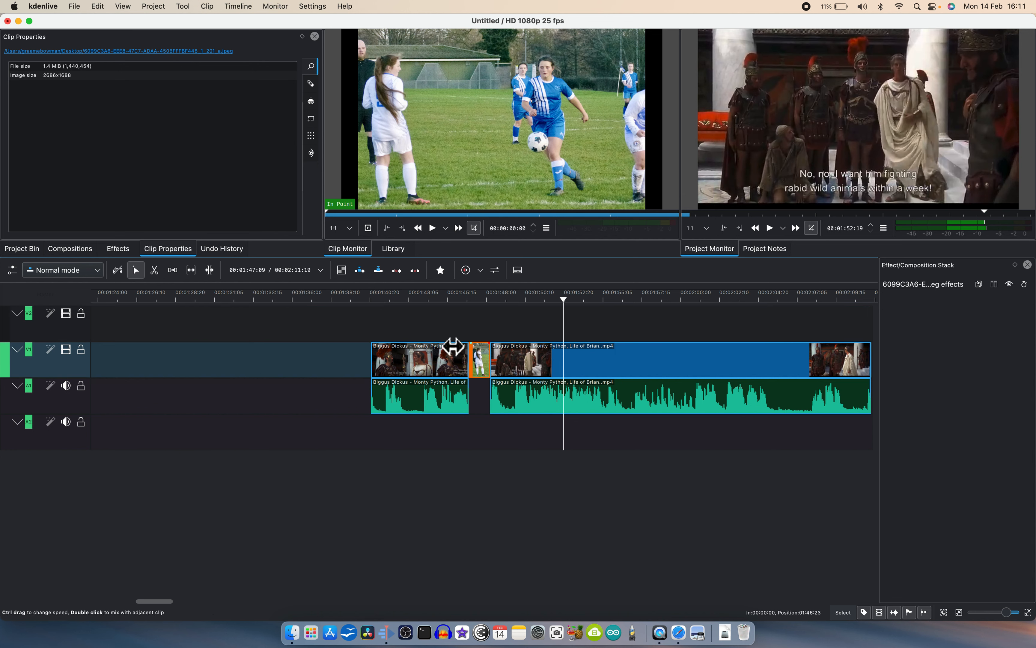
pyautogui.click(420, 324)
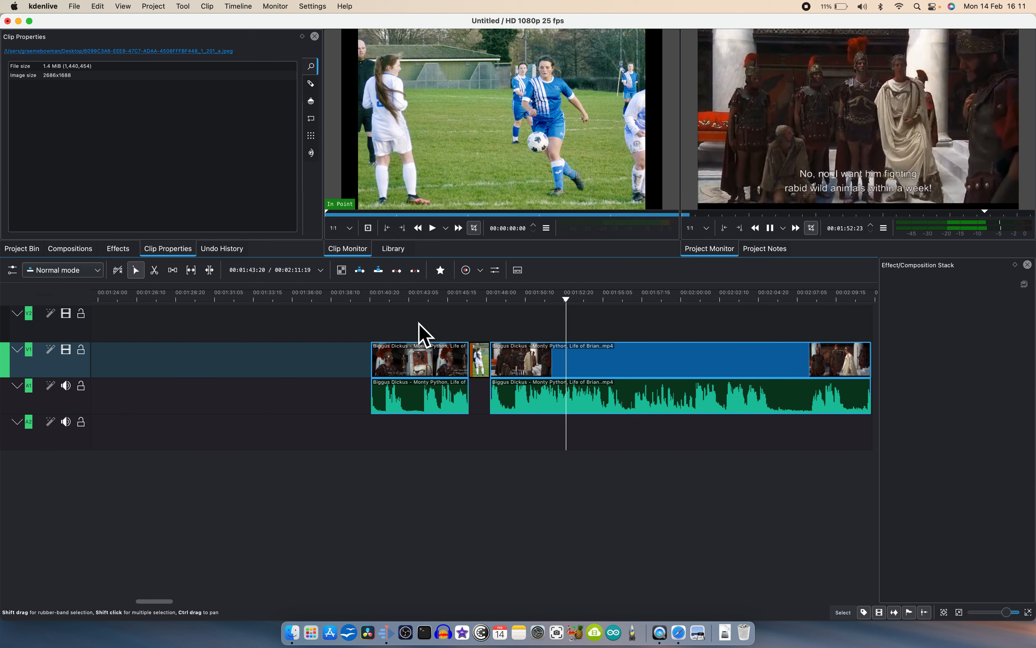
pyautogui.press('space')
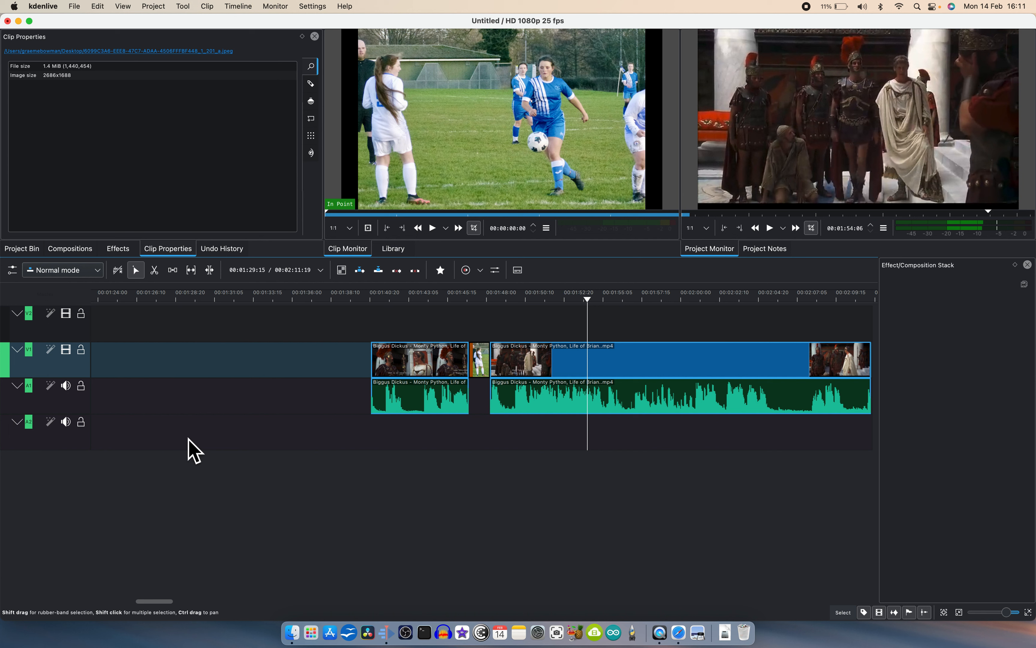
# Return to the project bin and start adding another clip
pyautogui.click(75, 7)
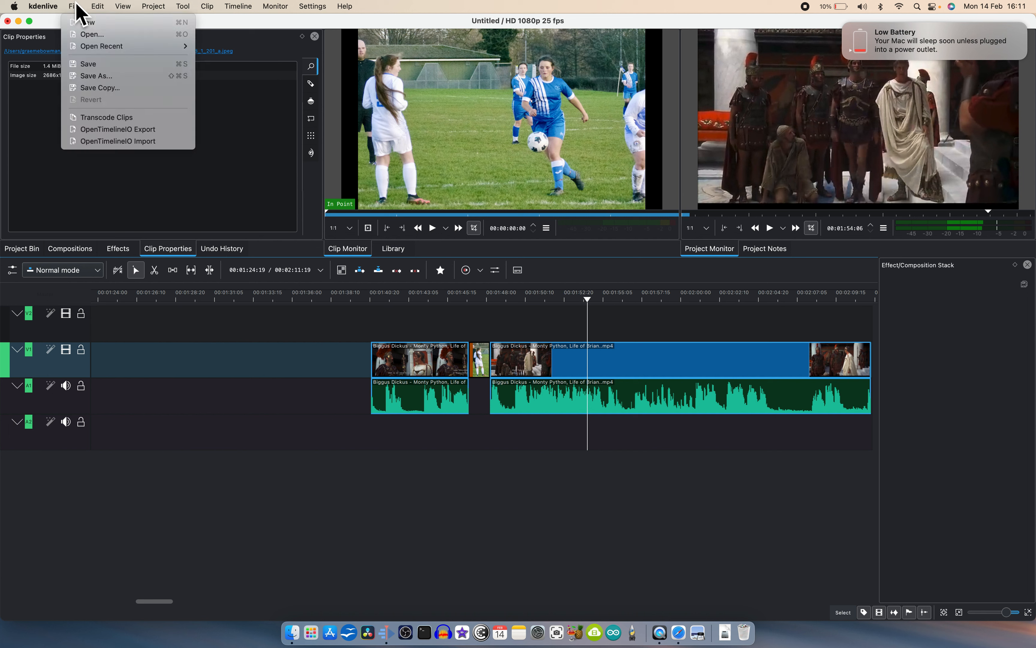
pyautogui.moveTo(74, 7)
pyautogui.click(27, 256)
pyautogui.click(22, 248)
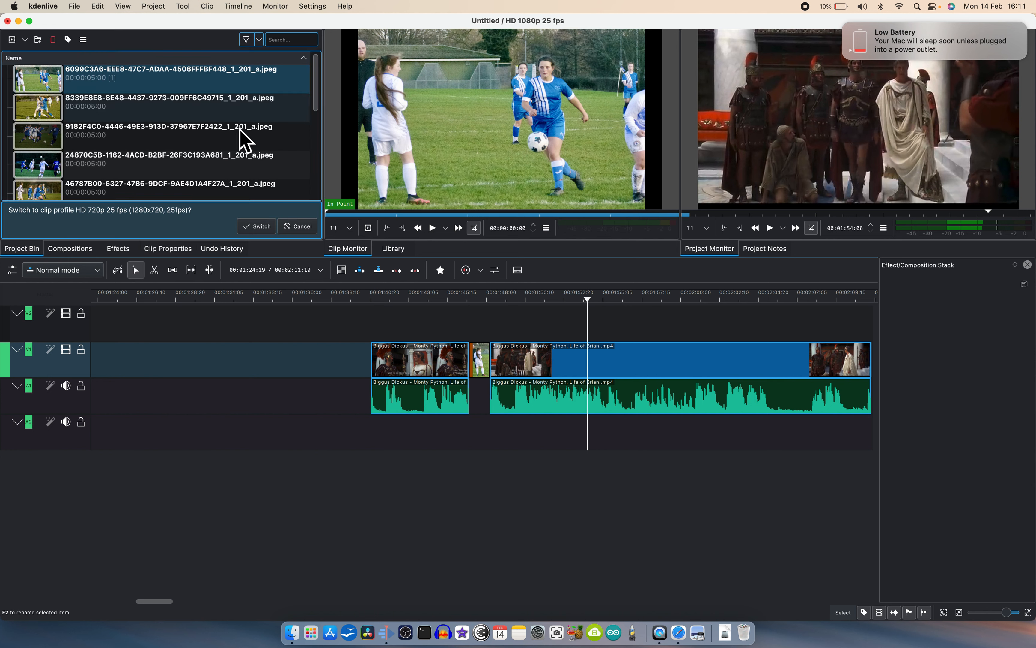
pyautogui.scroll(-5, 212, 167)
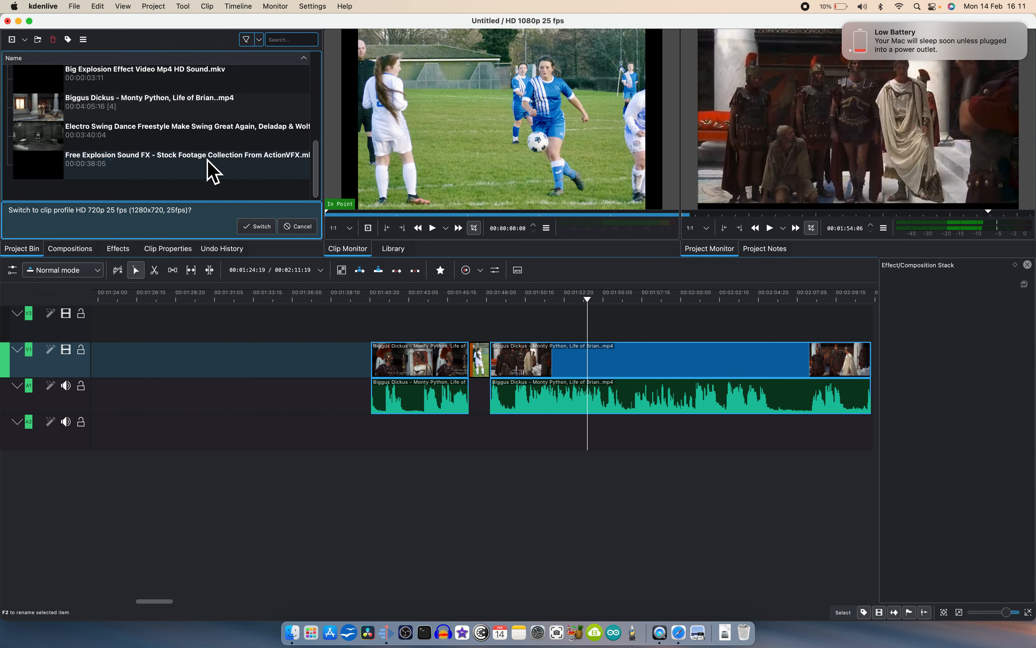
pyautogui.rightClick(181, 192)
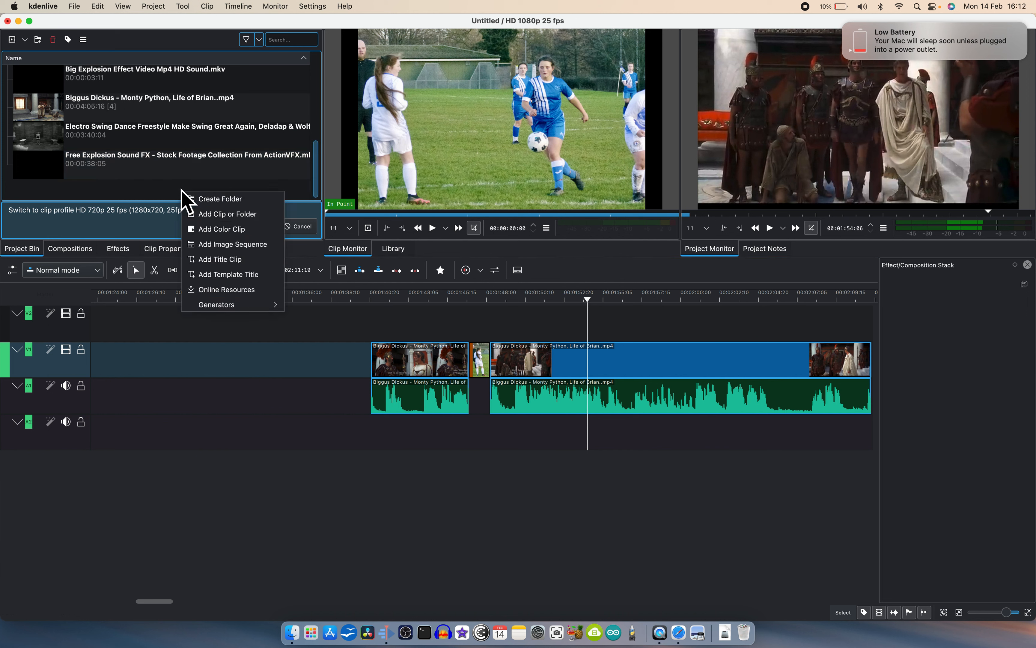
pyautogui.click(221, 214)
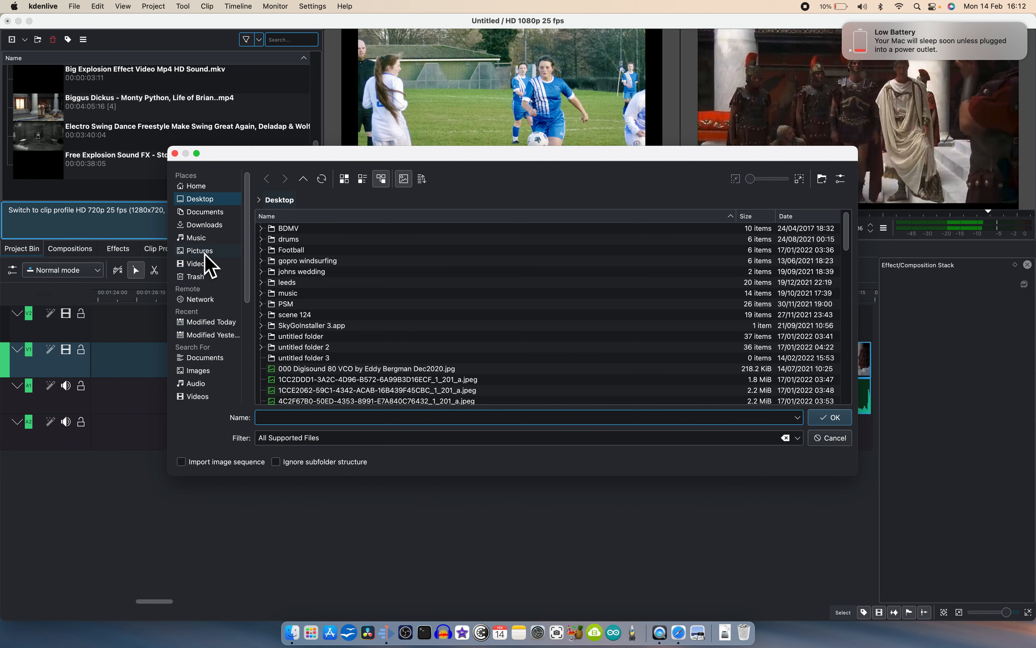
# Look through the Music and Videos folders and import Adventures – A Himitsu (No Copyright Music).mp3 from the 4K Video Downloader folder
pyautogui.click(198, 238)
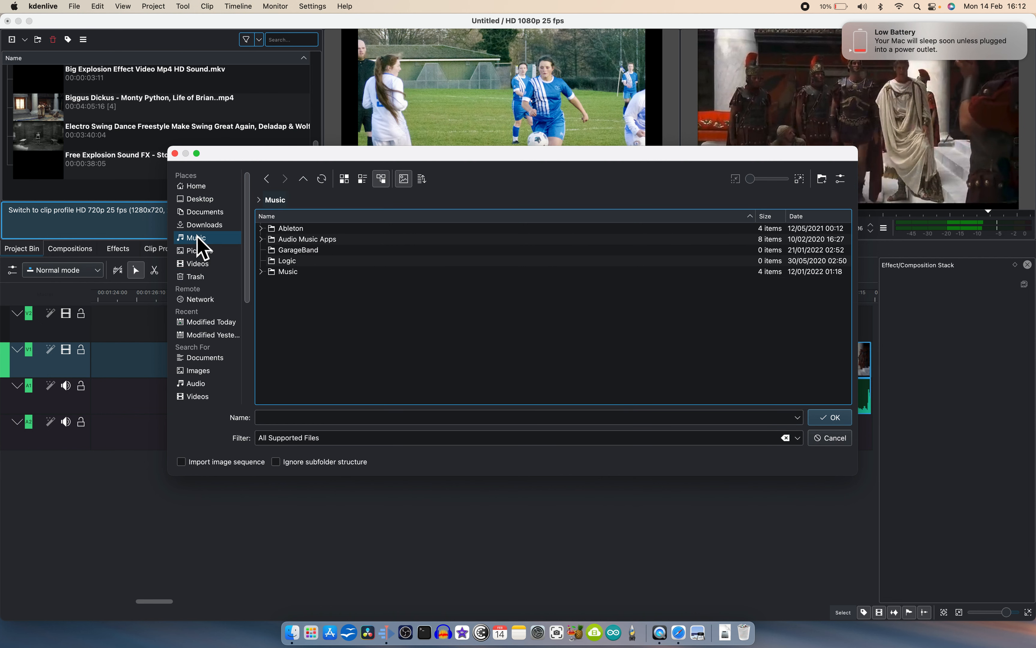
pyautogui.click(261, 271)
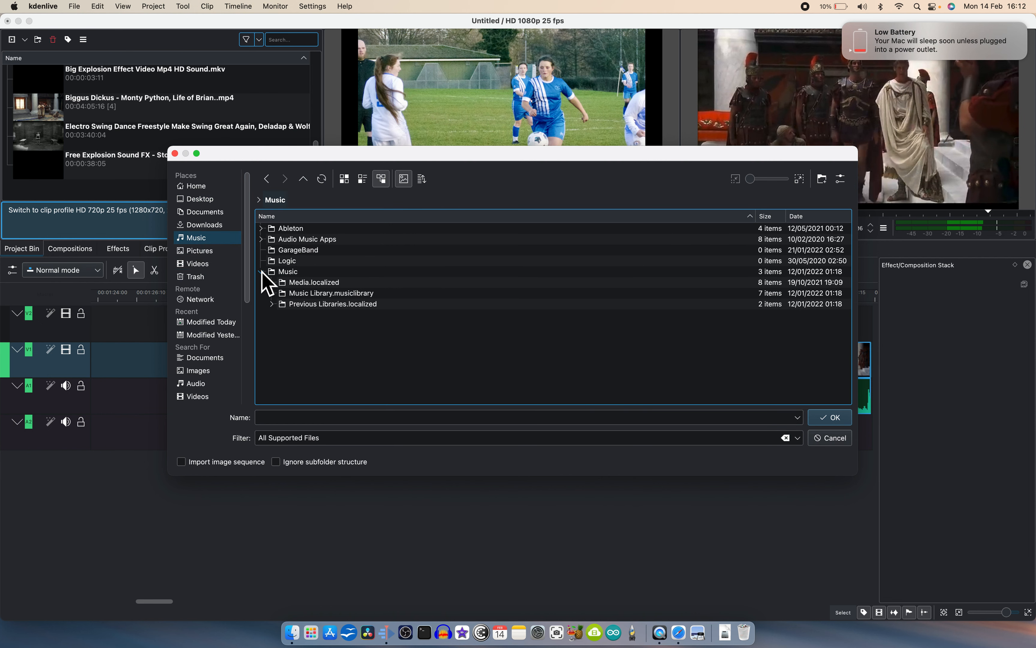
pyautogui.click(203, 265)
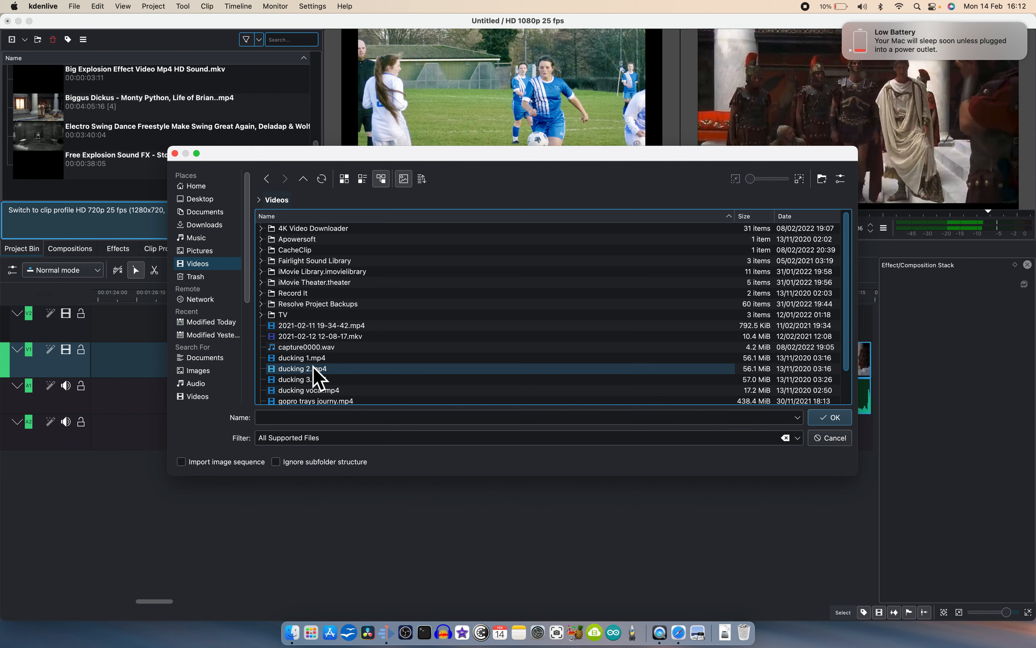
pyautogui.scroll(-3, 317, 369)
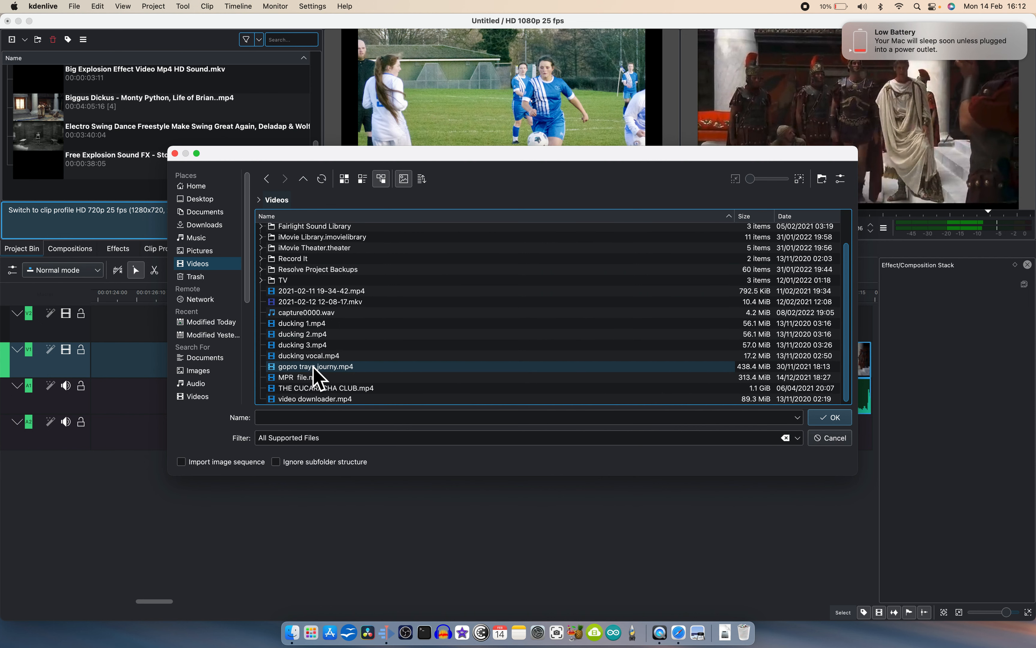
pyautogui.scroll(3, 314, 374)
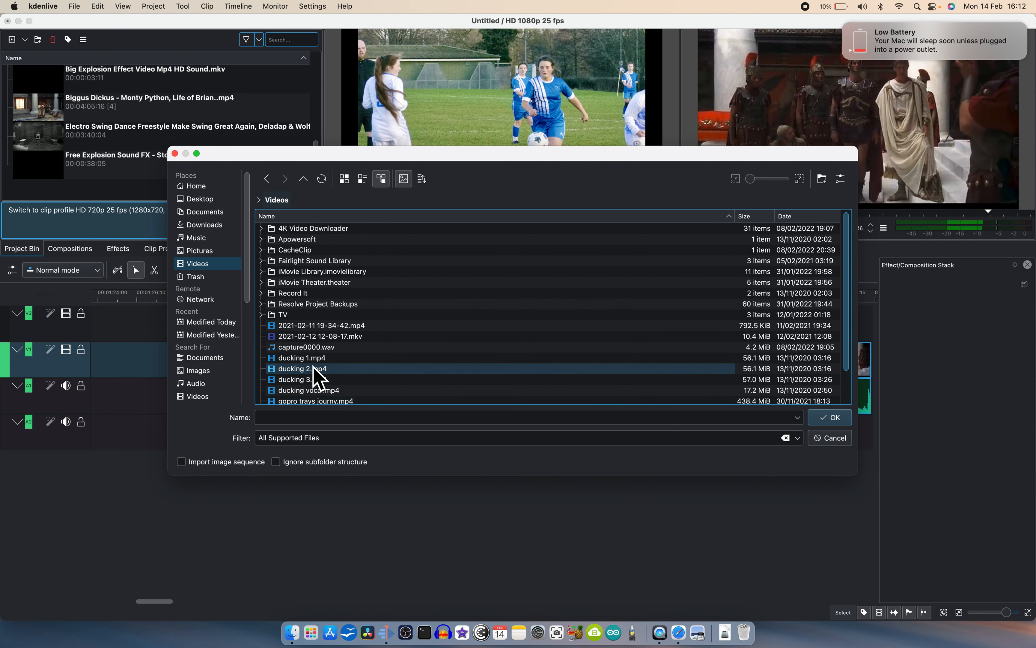
pyautogui.click(261, 228)
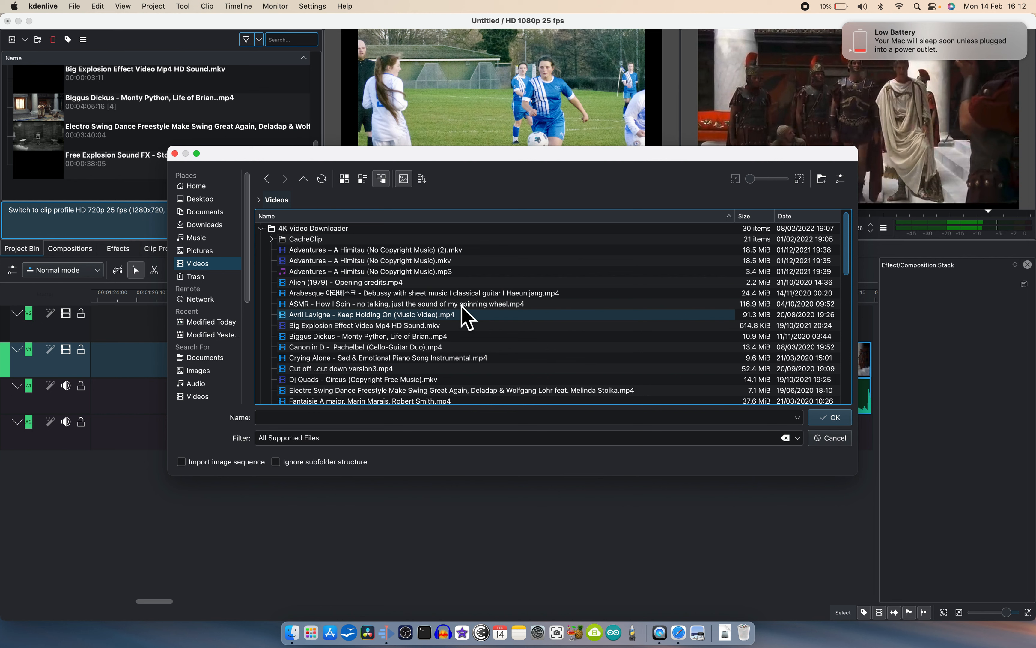
pyautogui.doubleClick(410, 274)
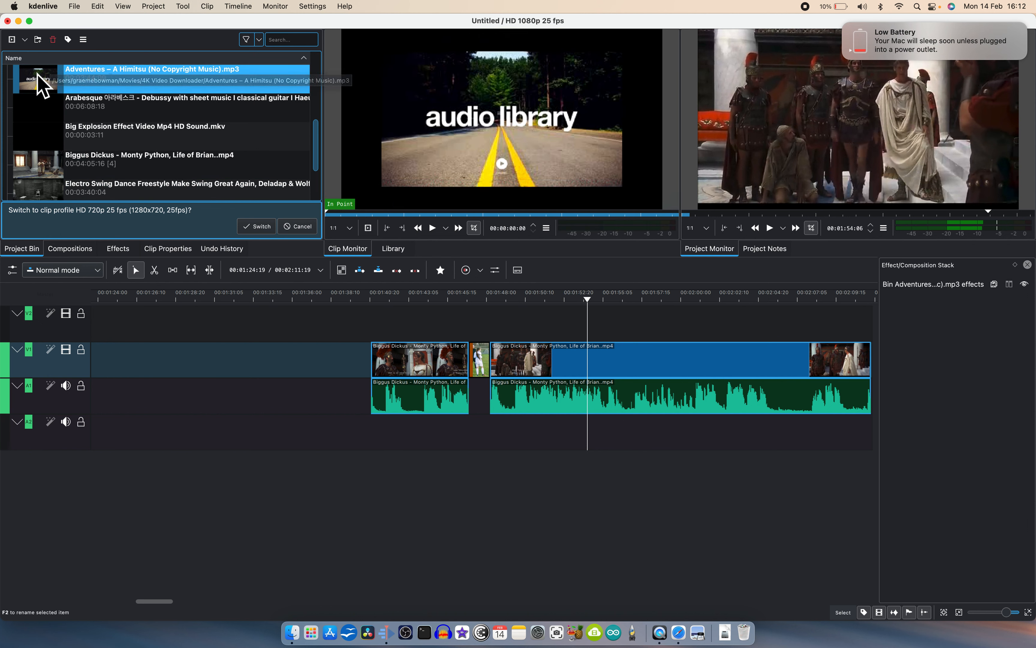
# Place the Adventures MP3 on tracks V2 and A2 from about 1:26 and play the timeline from about 1:41
pyautogui.moveTo(43, 81); pyautogui.dragTo(65, 433)
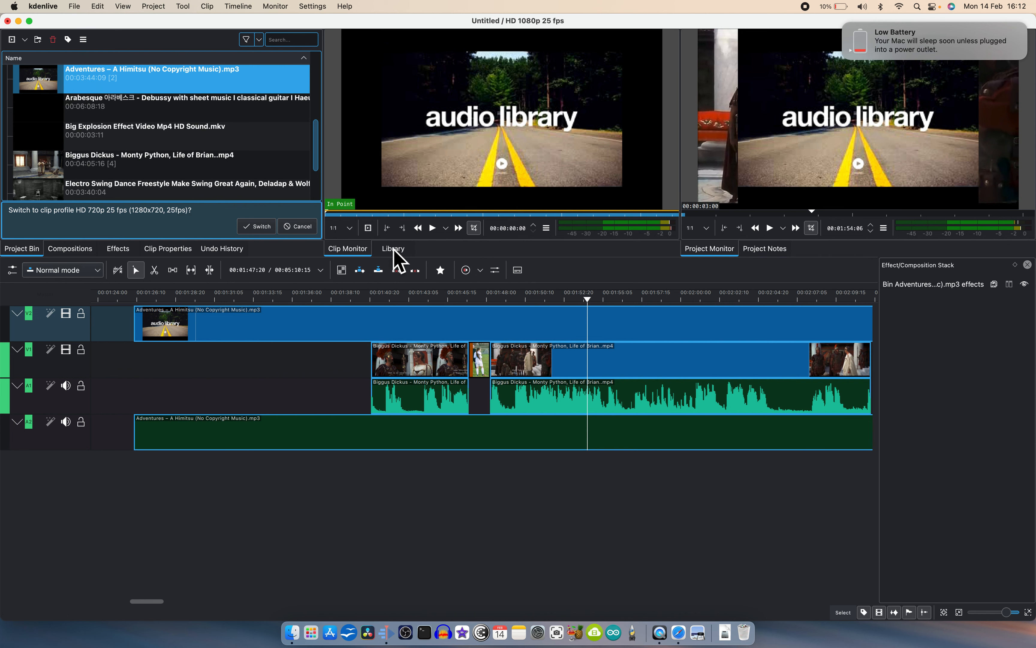
pyautogui.click(371, 295)
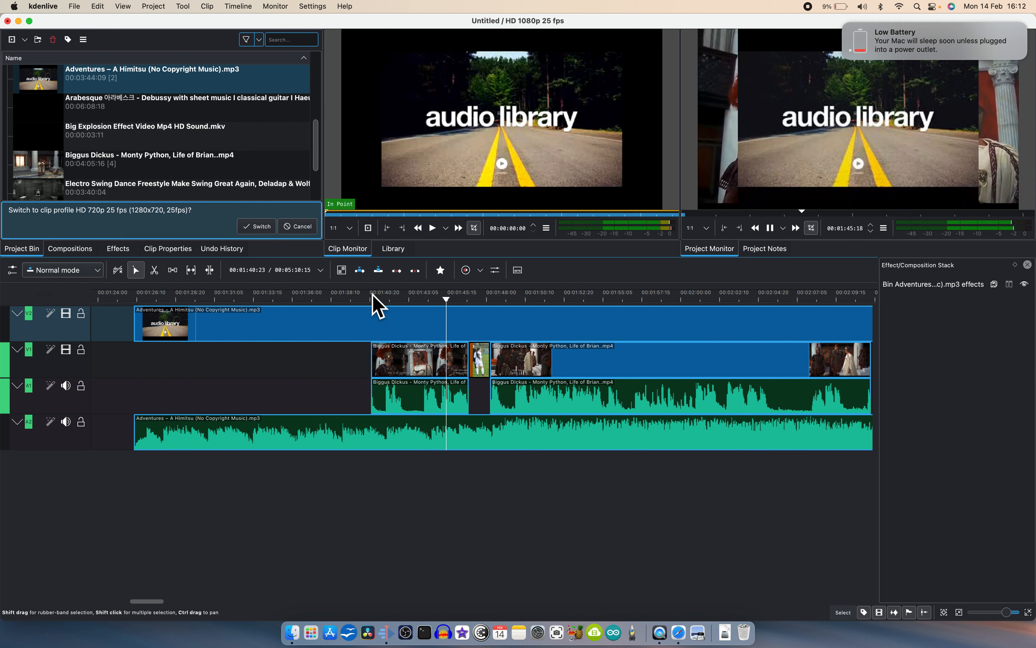
pyautogui.press('space')
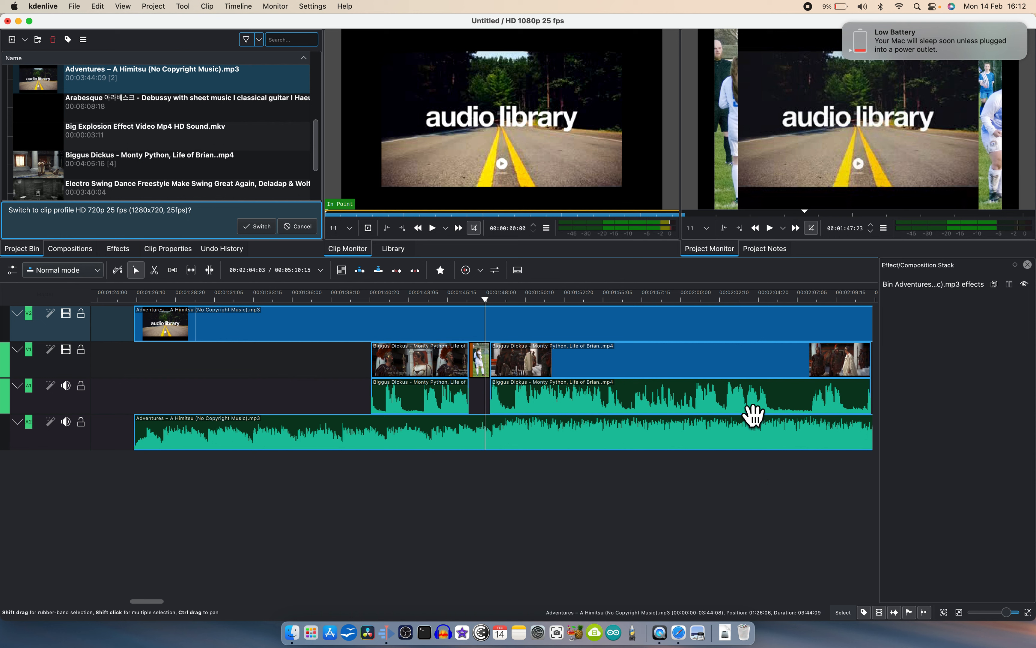
# Decline switching to the HD 720p clip profile and close the project without saving the changes
pyautogui.click(300, 226)
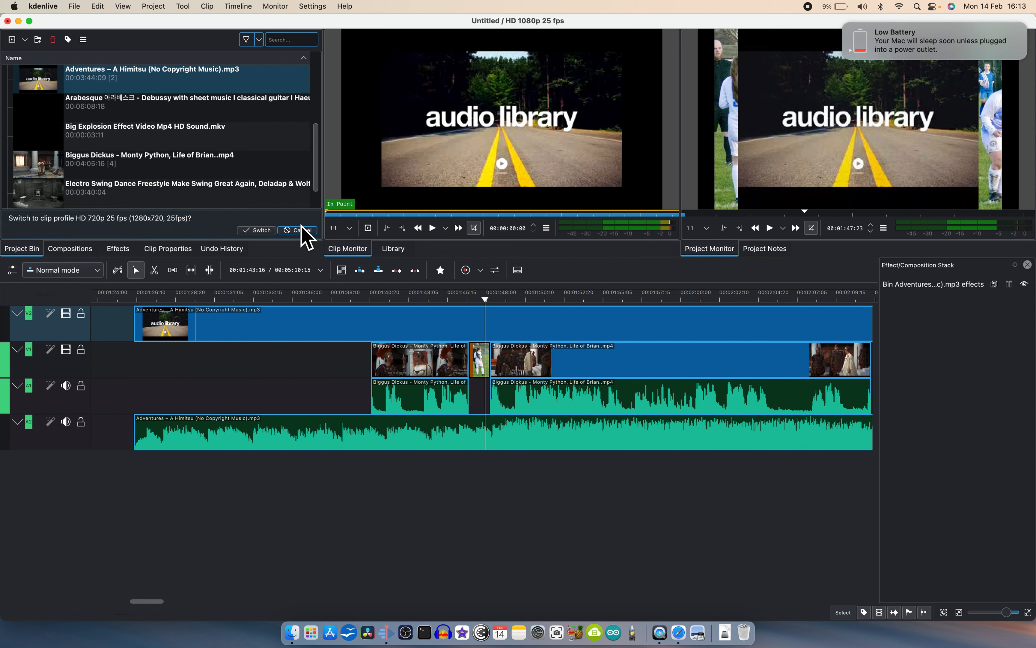
pyautogui.click(8, 21)
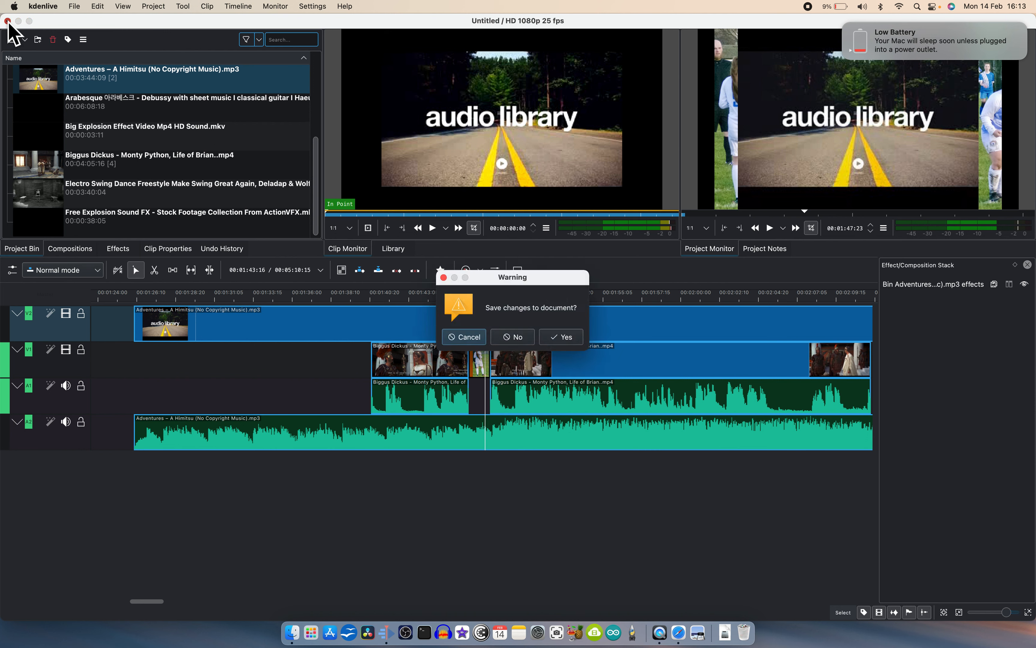
pyautogui.click(516, 337)
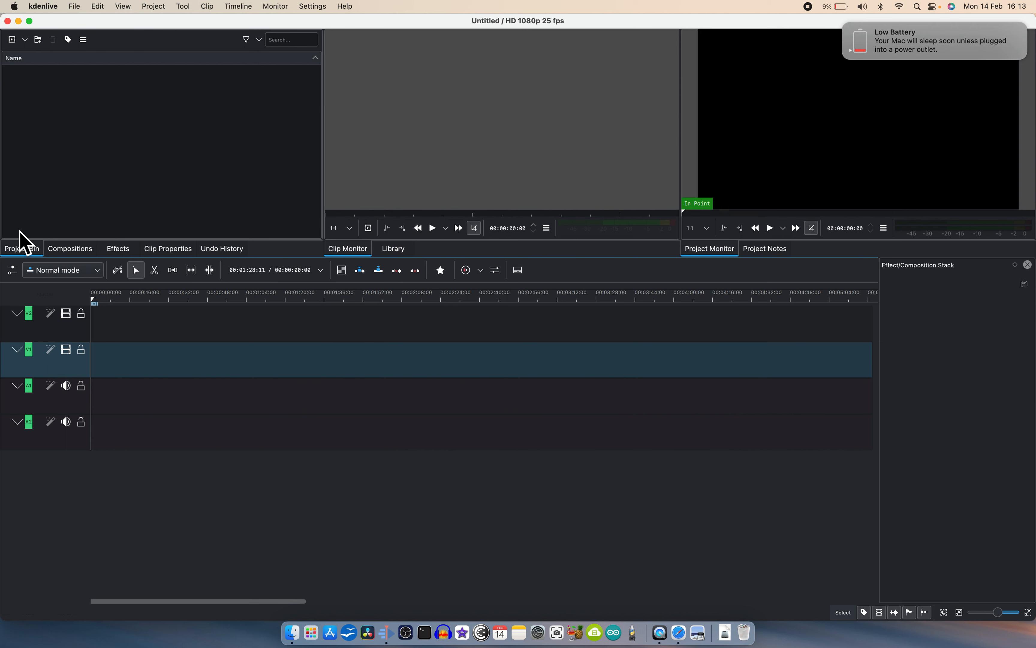
# Look at the effects categories, return to the empty project bin and show its options for adding clips
pyautogui.click(110, 250)
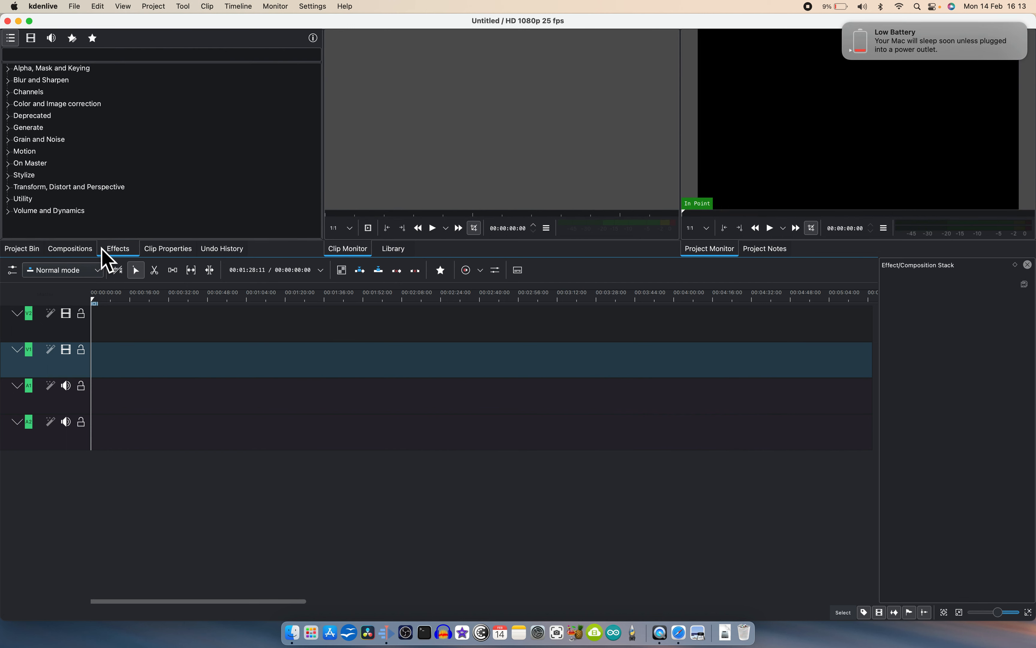
pyautogui.click(23, 252)
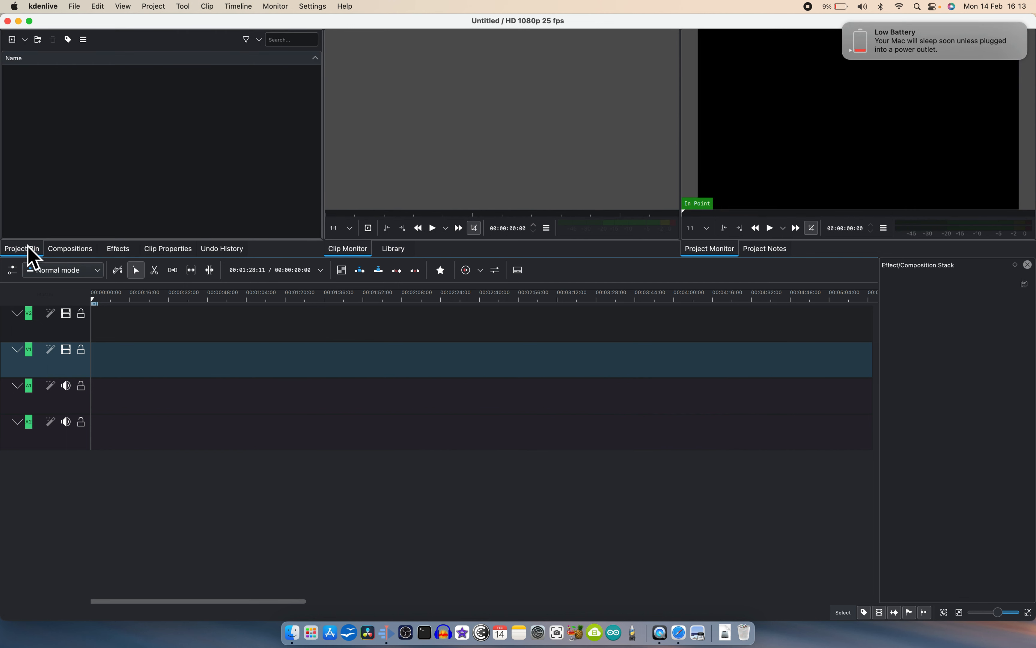
pyautogui.rightClick(98, 165)
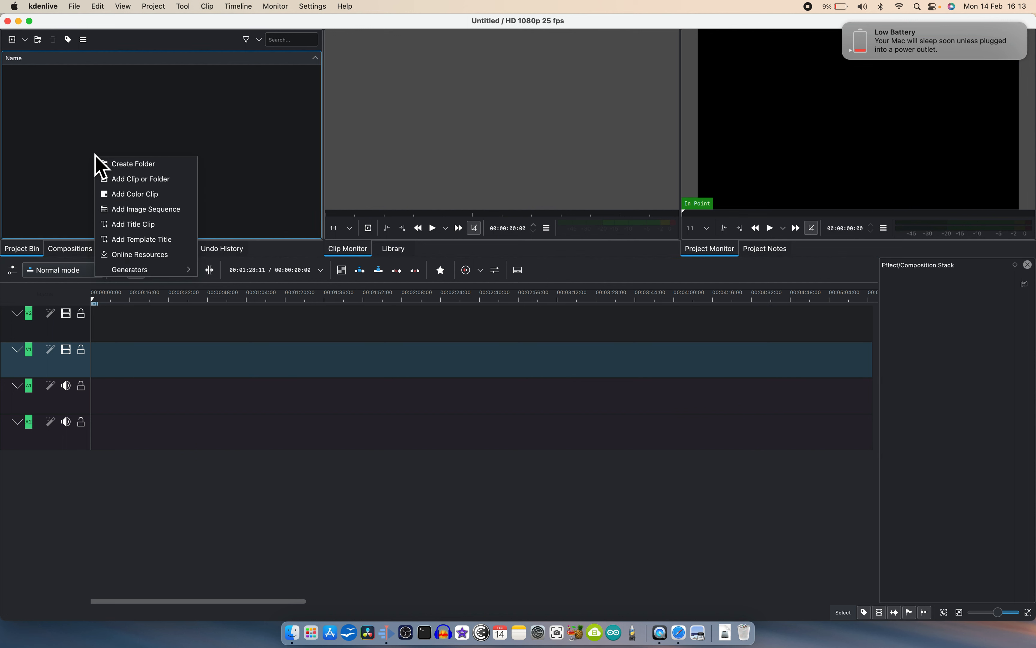
# Import the seven consecutive videos ending with THE FROZEN CALL - Ancient Nordic Chant.mp4 from the 4K Video Downloader folder into the project bin
pyautogui.click(154, 178)
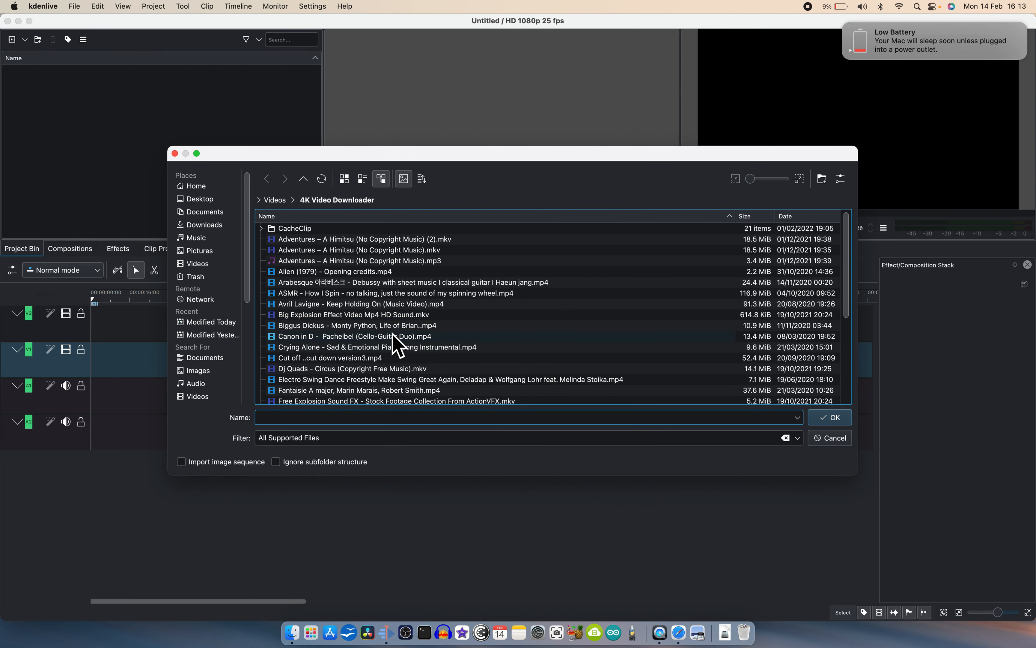
pyautogui.scroll(-5, 393, 343)
pyautogui.click(362, 324)
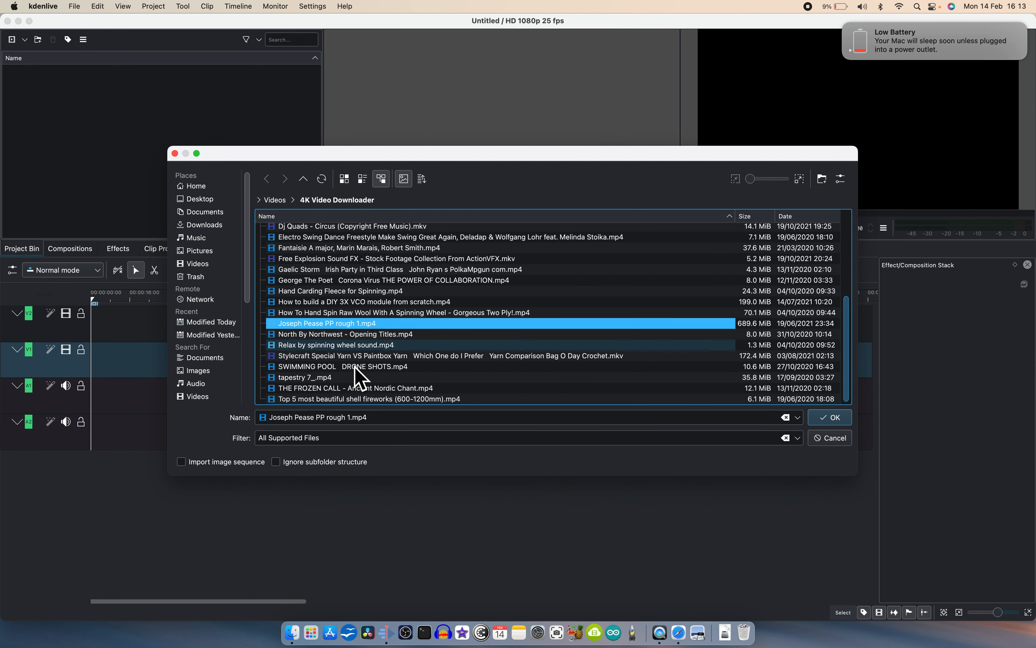
pyautogui.keyDown('shift'); pyautogui.click(355, 388); pyautogui.keyUp('shift')
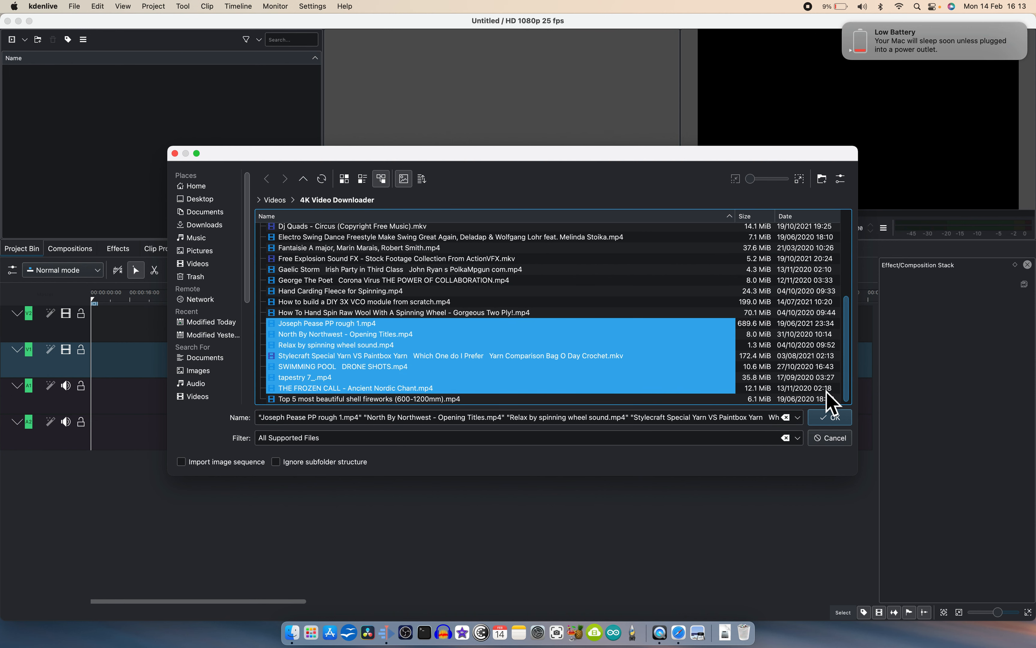
pyautogui.click(832, 417)
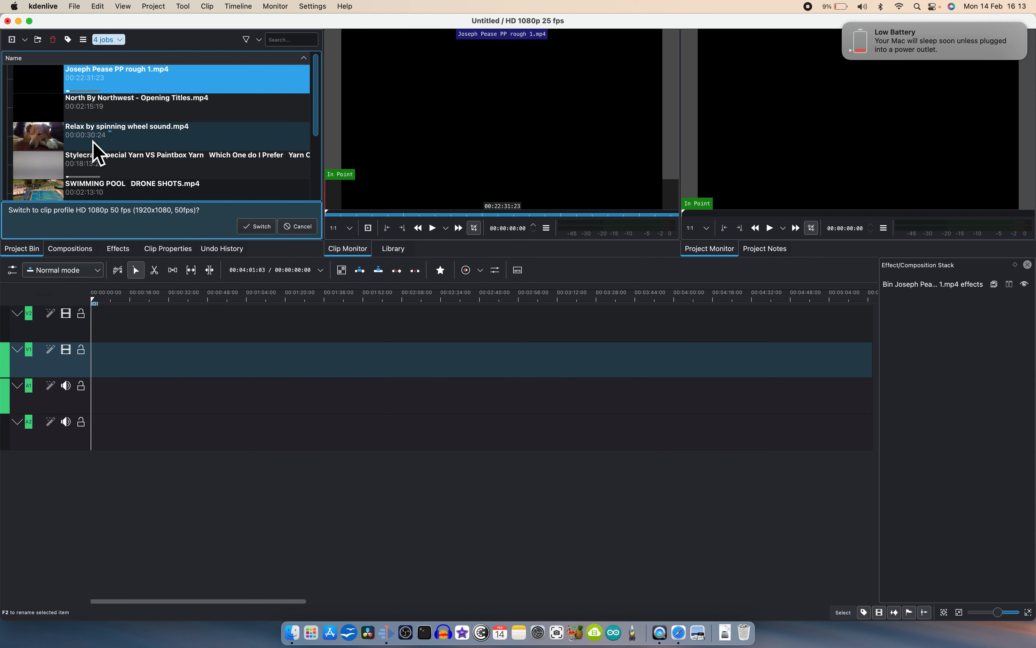
# Preview THE FROZEN CALL - Ancient Nordic Chant.mp4 in the clip monitor and mark in and out points around a few seconds from about 1:02
pyautogui.scroll(-3, 98, 178)
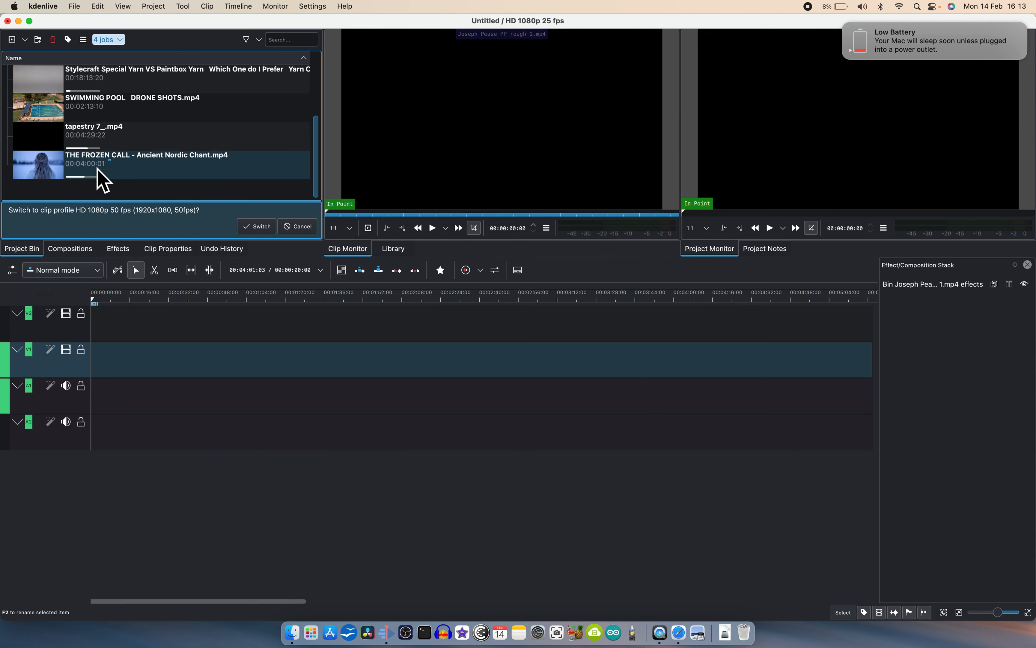
pyautogui.doubleClick(39, 169)
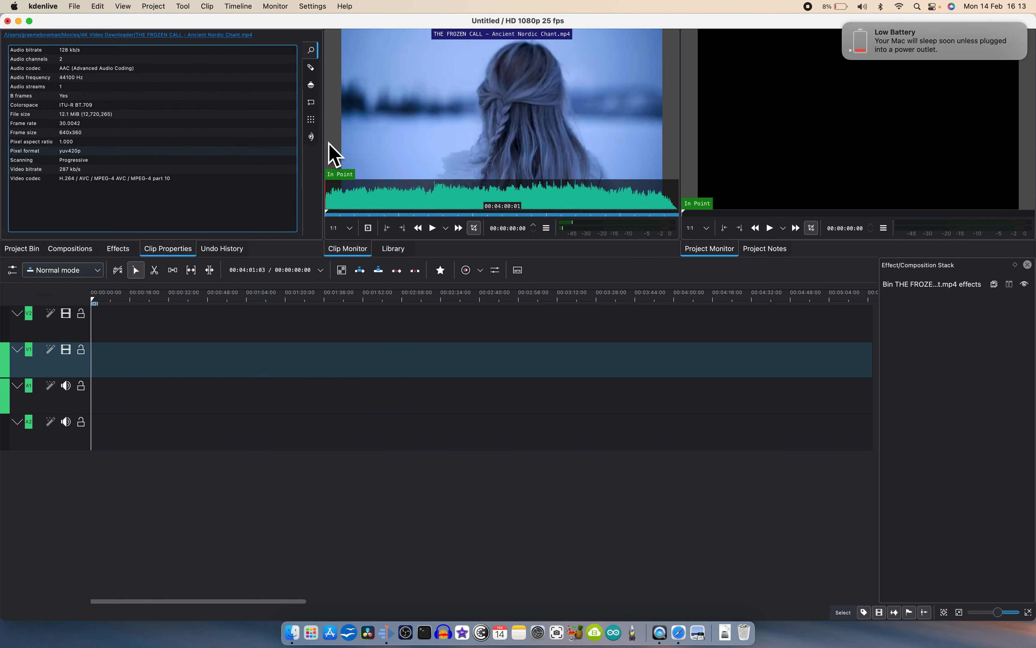
pyautogui.click(433, 227)
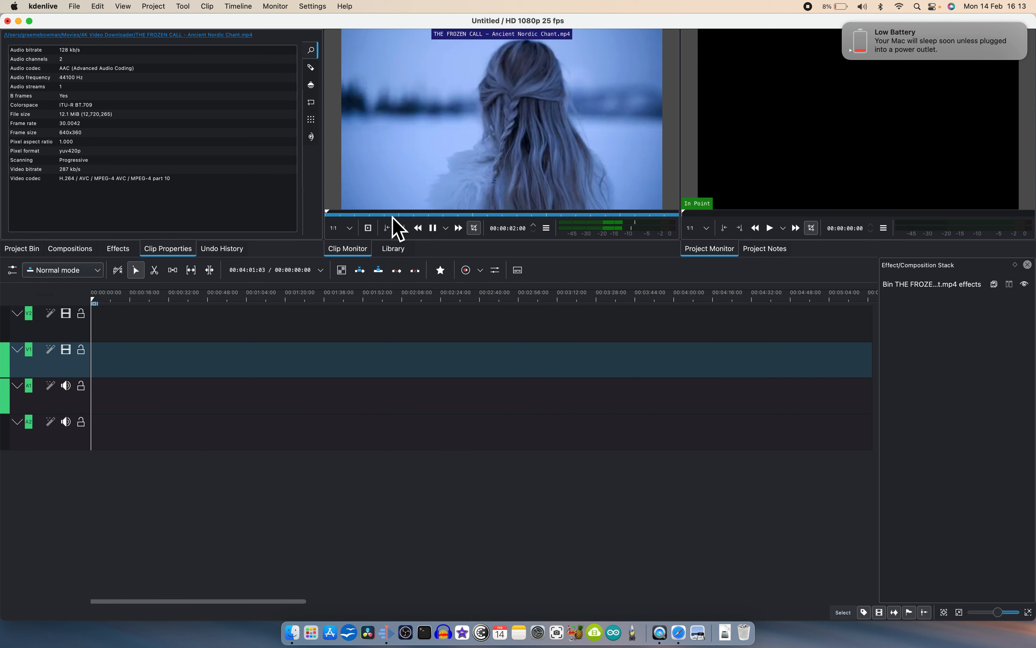
pyautogui.click(405, 213)
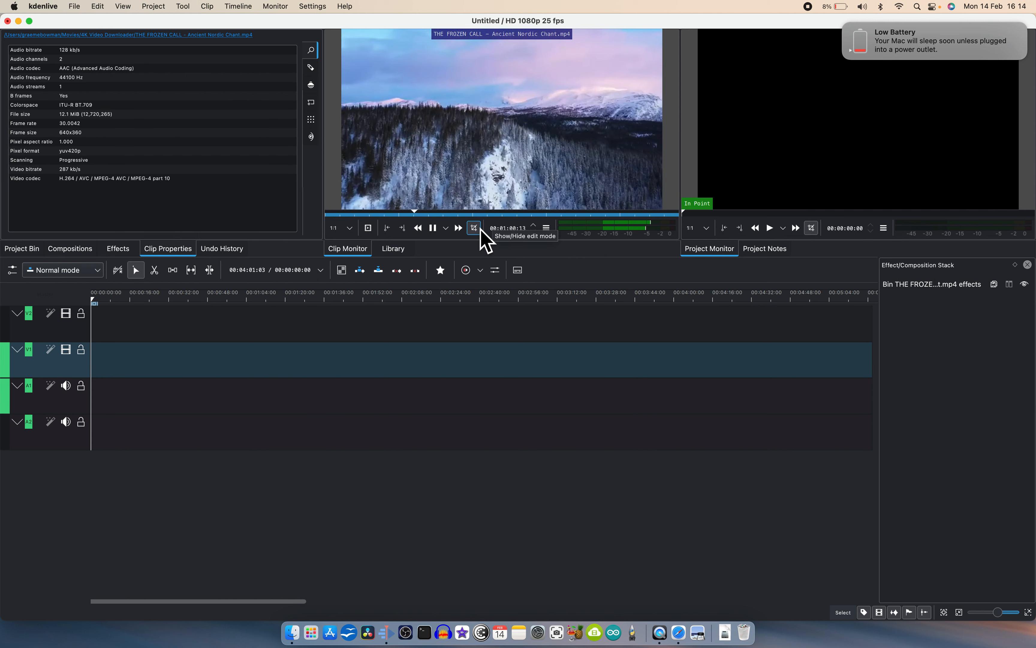
pyautogui.press('i')
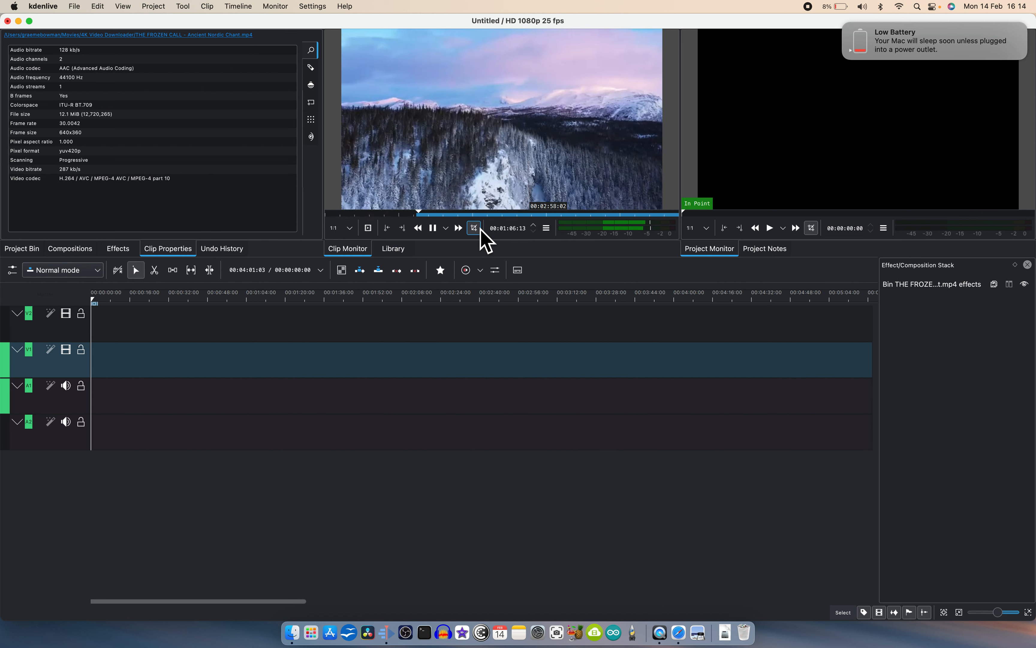
pyautogui.press('o')
pyautogui.press('space')
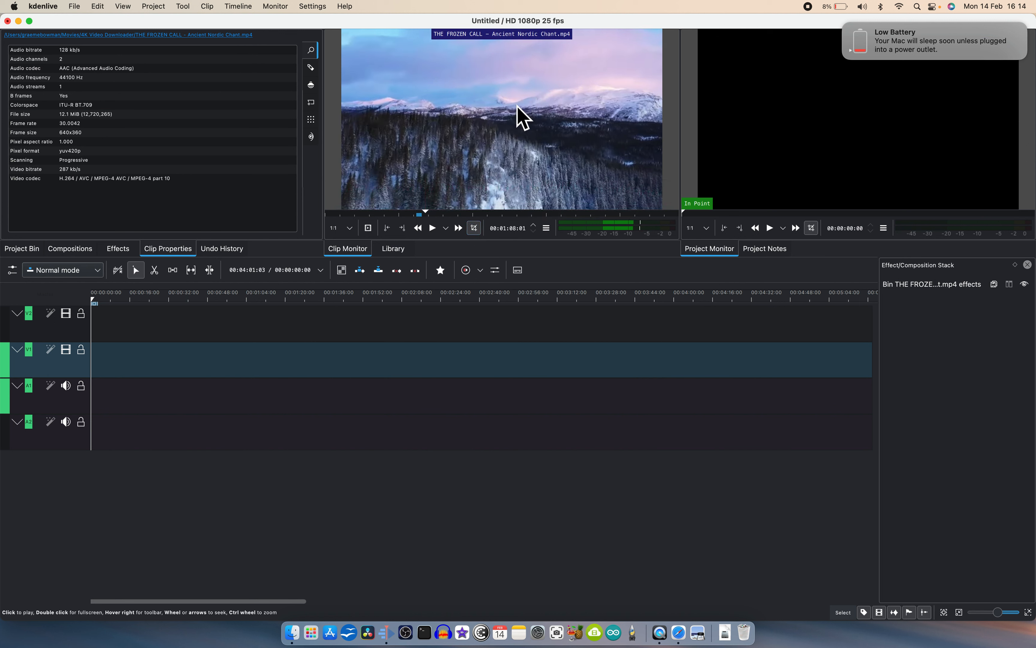
# Place the marked section of THE FROZEN CALL on tracks V1 and A1, starting about 9 seconds into the timeline
pyautogui.moveTo(518, 102); pyautogui.dragTo(314, 392)
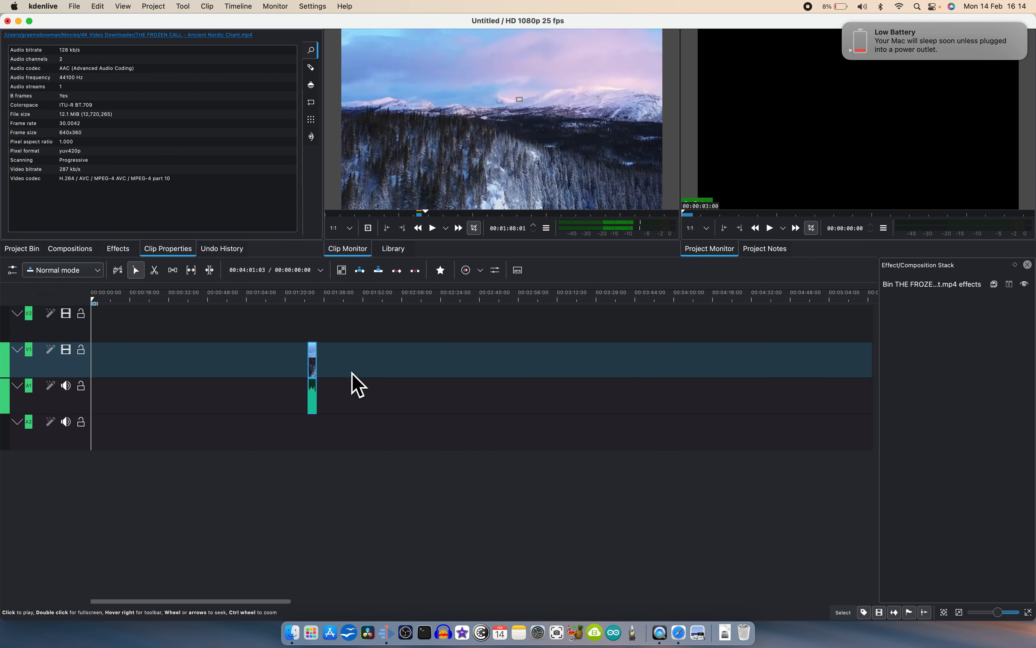
pyautogui.moveTo(310, 361); pyautogui.dragTo(120, 389)
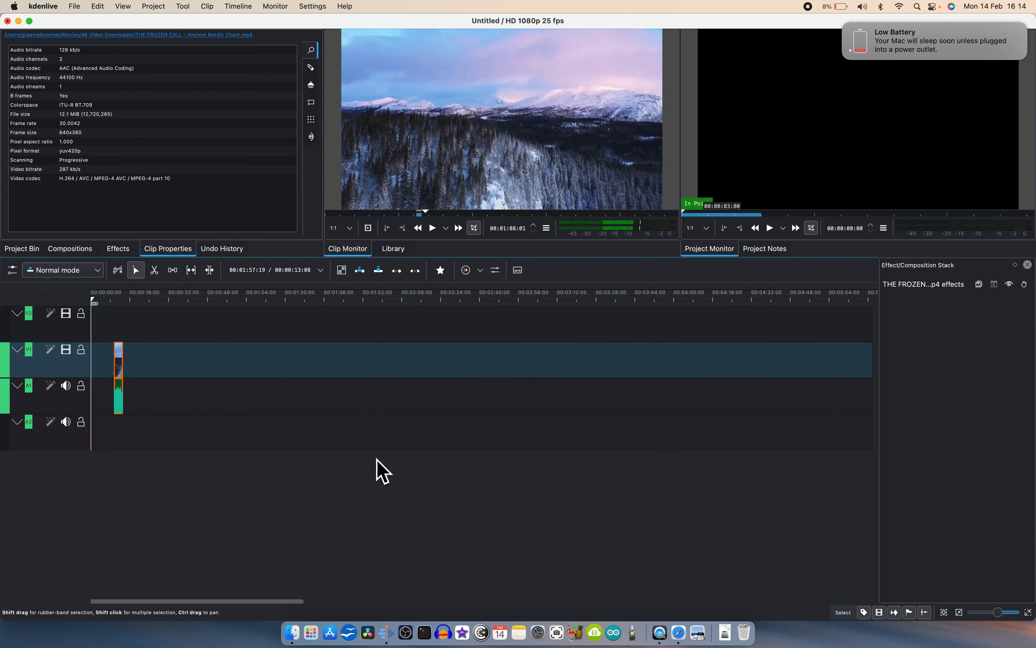